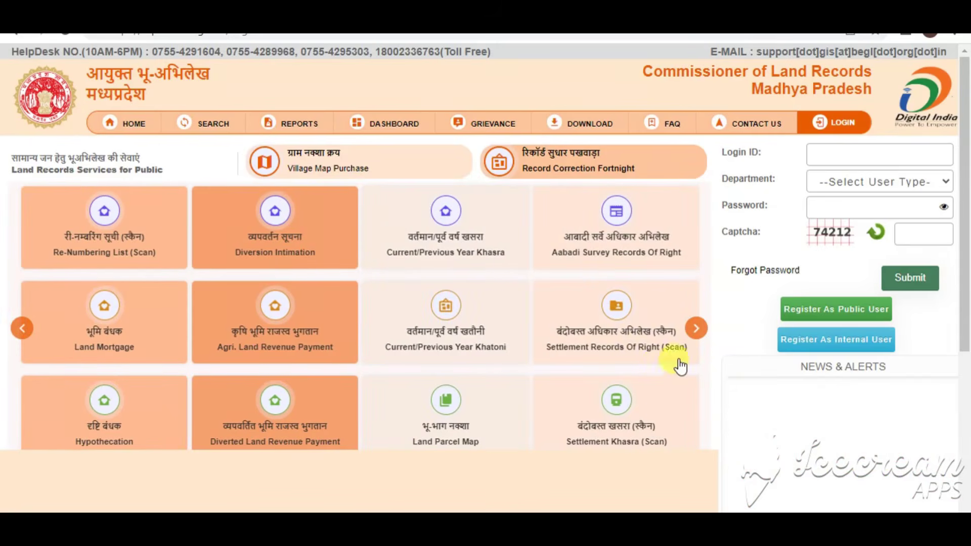
Browse further through the public land records services shown on the portal's home page
{"action": "left_click", "coordinate": [696, 329]}
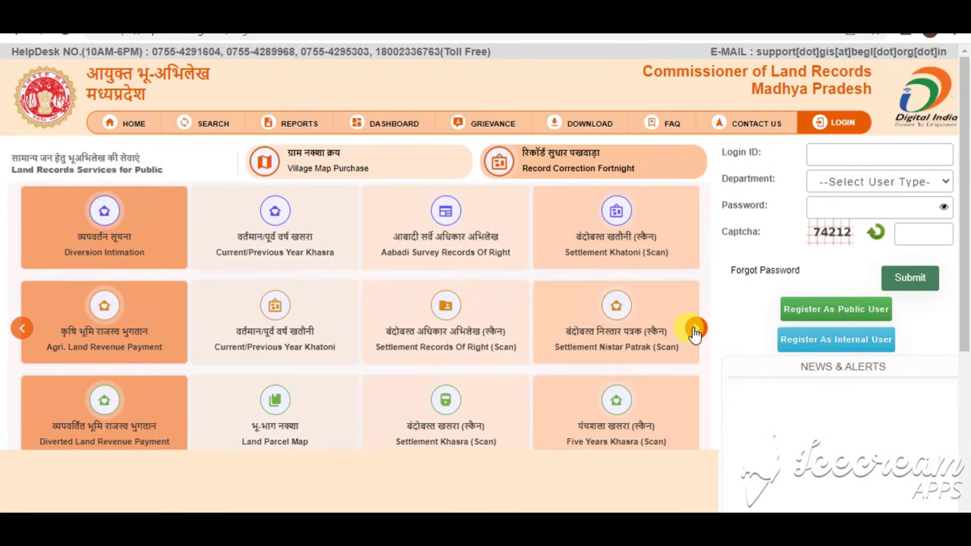
{"action": "left_click", "coordinate": [695, 329]}
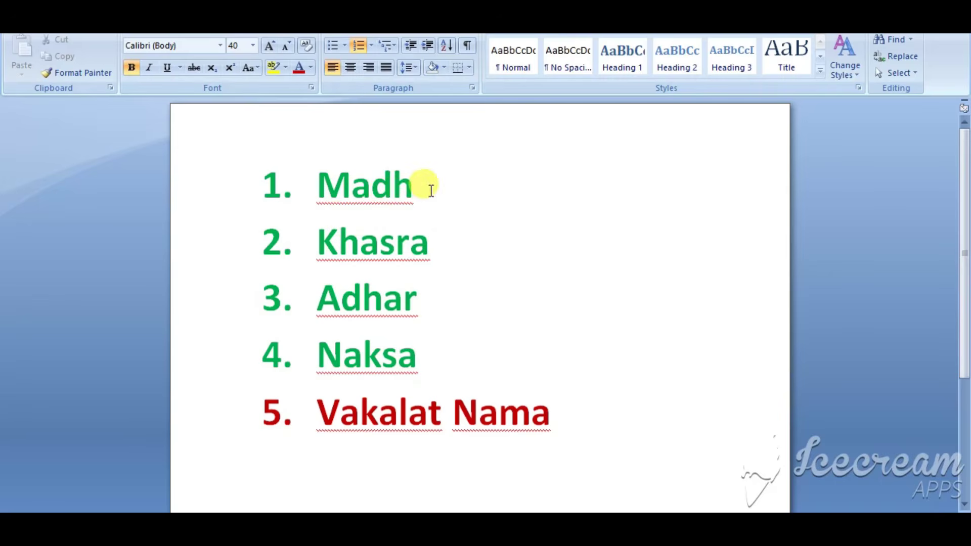
Switch to the Word document and review its numbered list: Madh, Khasra, Adhar, Naksa and Vakalat Nama
{"action": "left_click_drag", "start_coordinate": [431, 190], "coordinate": [296, 186]}
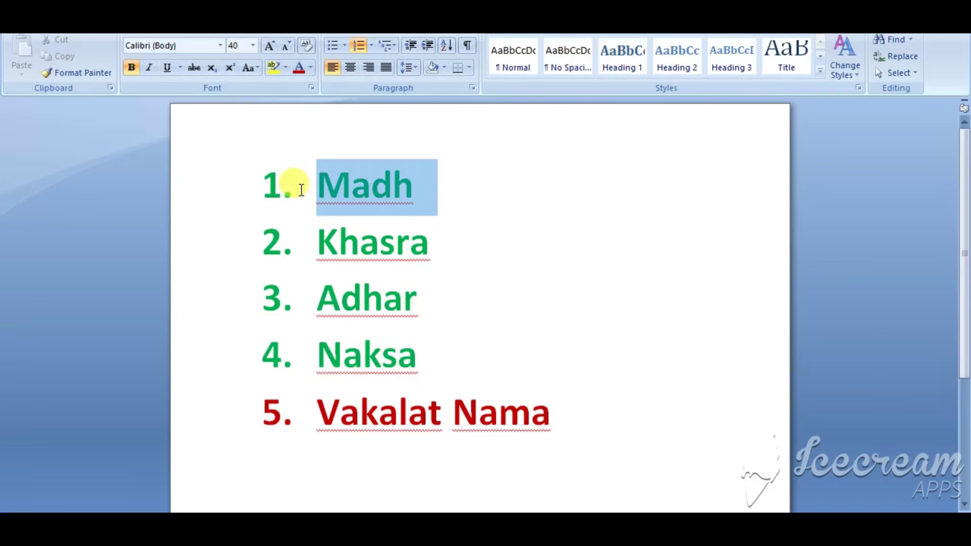
{"action": "left_click", "coordinate": [342, 204]}
{"action": "left_click", "coordinate": [428, 202]}
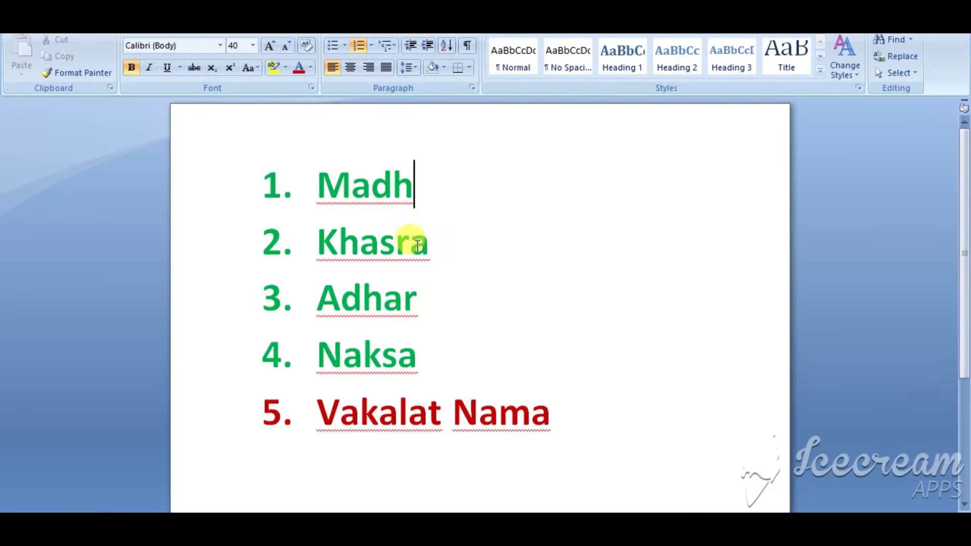
{"action": "left_click_drag", "start_coordinate": [428, 244], "coordinate": [329, 242]}
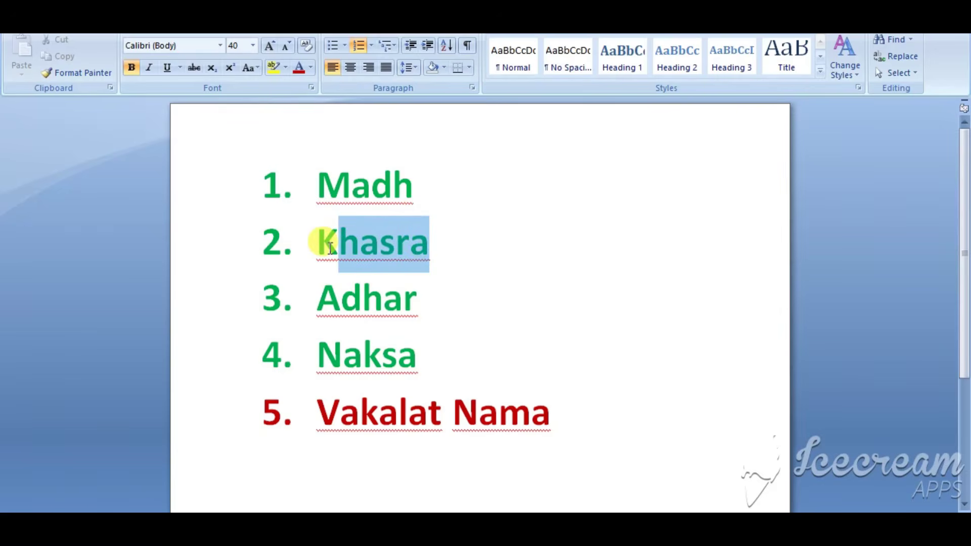
{"action": "left_click", "coordinate": [442, 242]}
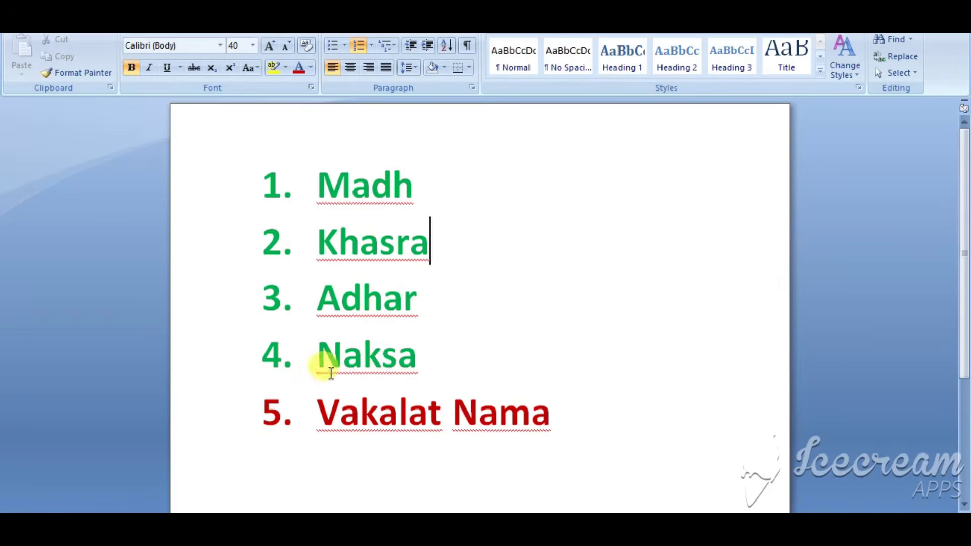
{"action": "left_click", "coordinate": [327, 347]}
{"action": "left_click_drag", "start_coordinate": [327, 347], "coordinate": [419, 343]}
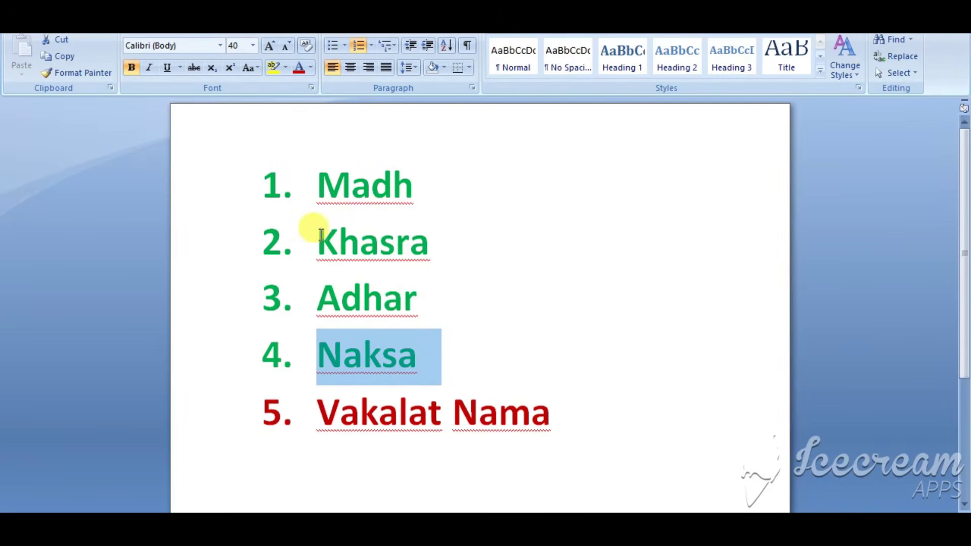
{"action": "left_click_drag", "start_coordinate": [317, 235], "coordinate": [410, 240]}
{"action": "left_click_drag", "start_coordinate": [324, 349], "coordinate": [437, 364]}
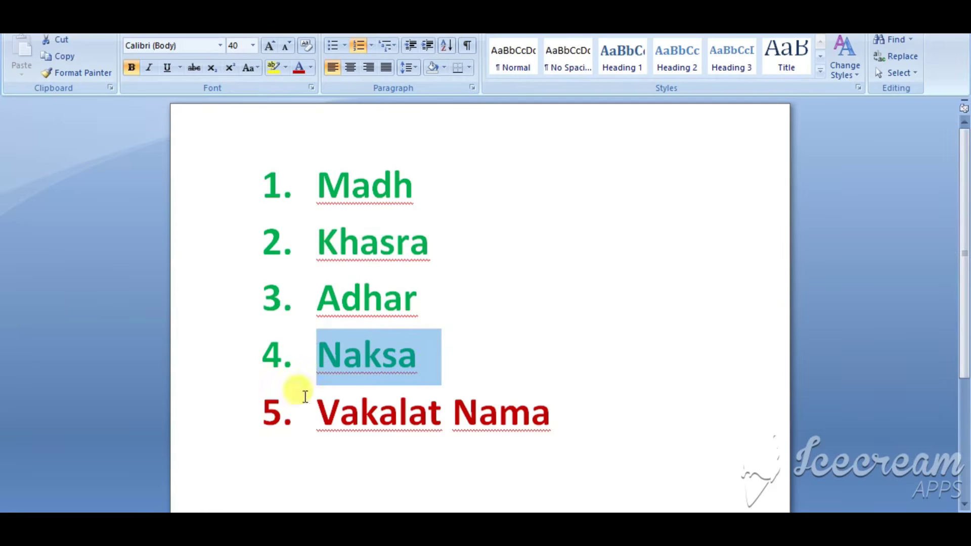
{"action": "left_click_drag", "start_coordinate": [318, 418], "coordinate": [516, 409]}
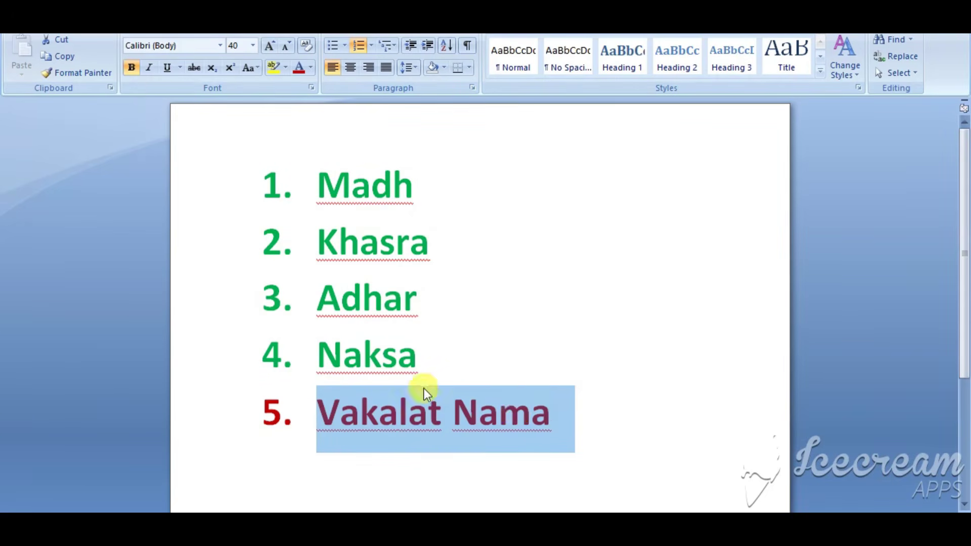
{"action": "left_click", "coordinate": [383, 355]}
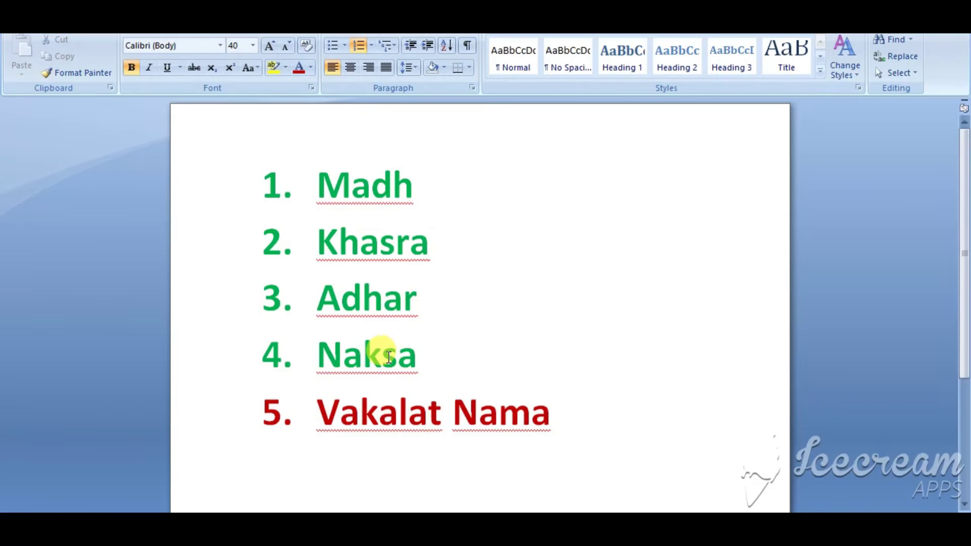
{"action": "left_click", "coordinate": [428, 356]}
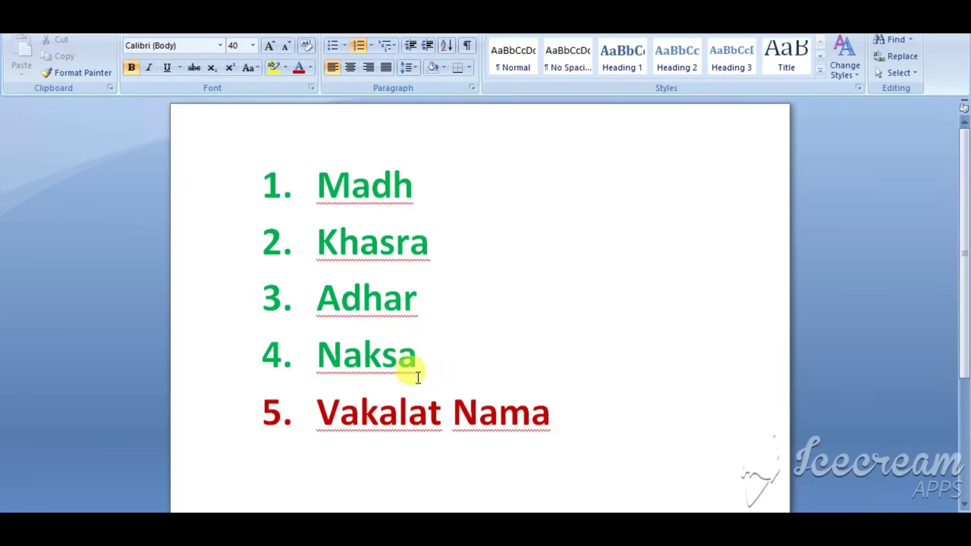
{"action": "left_click_drag", "start_coordinate": [418, 354], "coordinate": [283, 192]}
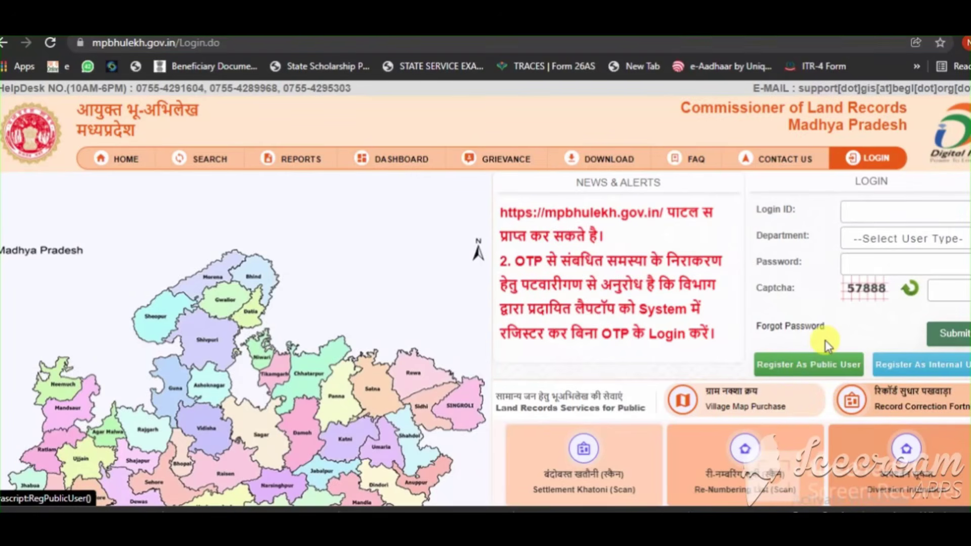
Open the public user registration form on the mpbhulekh.gov.in portal
{"action": "left_click", "coordinate": [825, 340]}
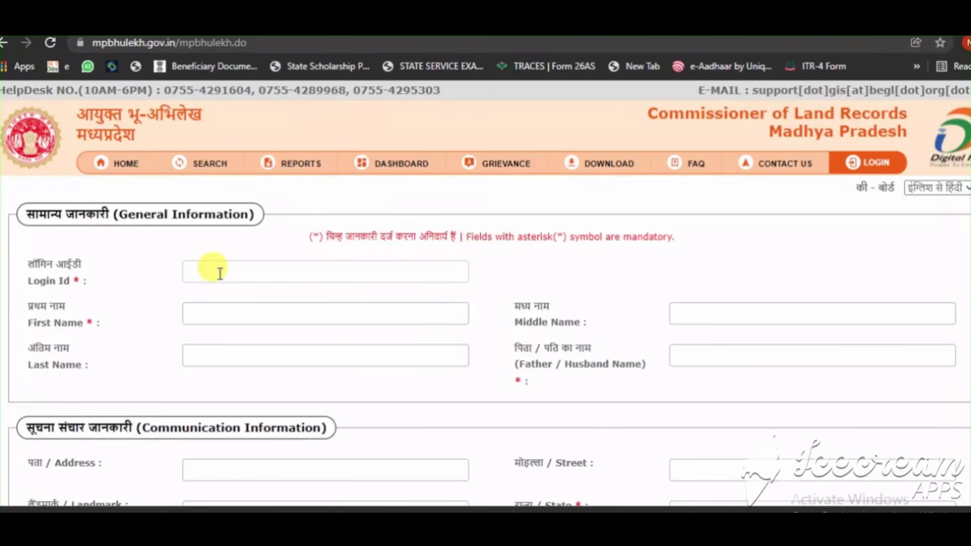
Review the Login Id, First Name, Last Name, Middle Name and Father / Husband Name fields under General Information
{"action": "left_click_drag", "start_coordinate": [23, 253], "coordinate": [256, 284]}
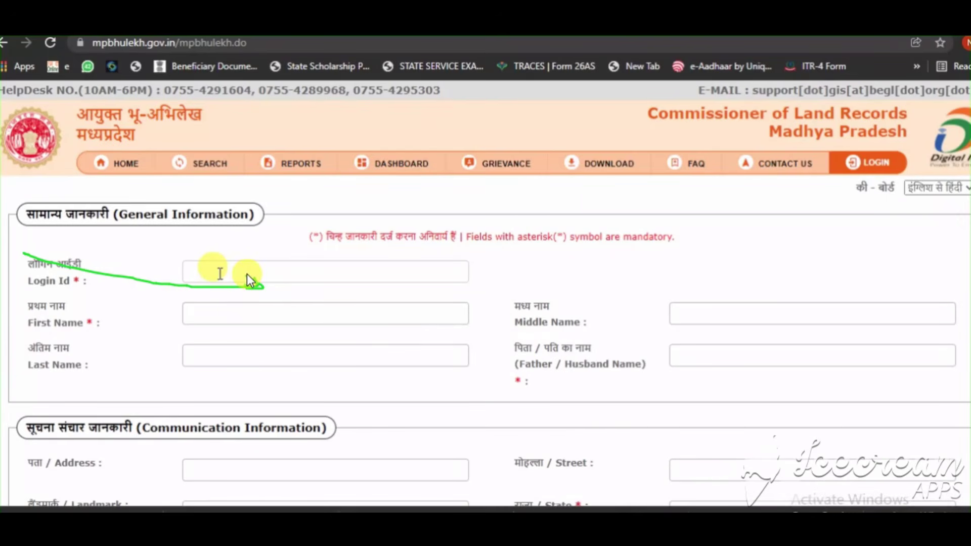
{"action": "left_click_drag", "start_coordinate": [247, 277], "coordinate": [262, 286]}
{"action": "mouse_move", "coordinate": [196, 316]}
{"action": "left_mouse_down"}
{"action": "mouse_move", "coordinate": [359, 340]}
{"action": "mouse_move", "coordinate": [478, 327]}
{"action": "left_mouse_up"}
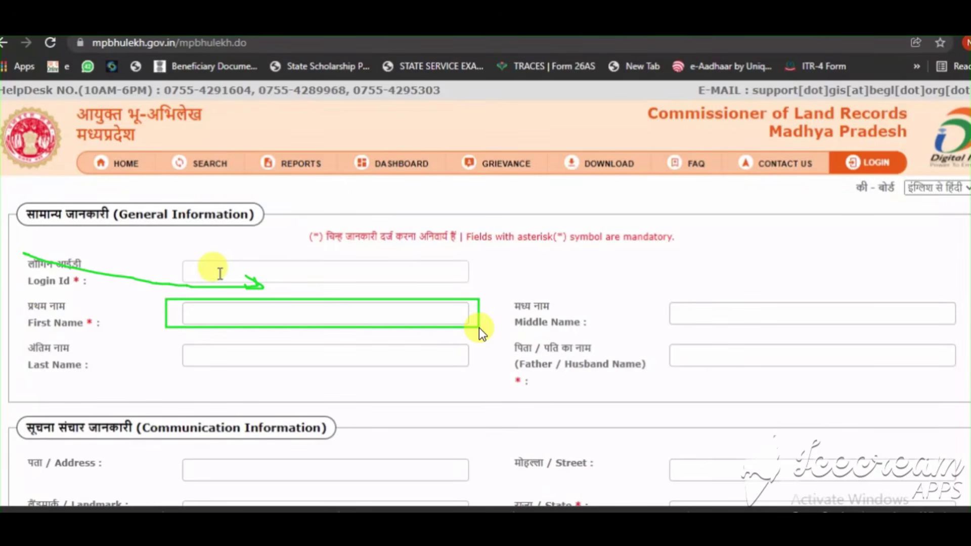
{"action": "mouse_move", "coordinate": [164, 333]}
{"action": "left_mouse_down"}
{"action": "mouse_move", "coordinate": [263, 374]}
{"action": "mouse_move", "coordinate": [480, 374]}
{"action": "left_mouse_up"}
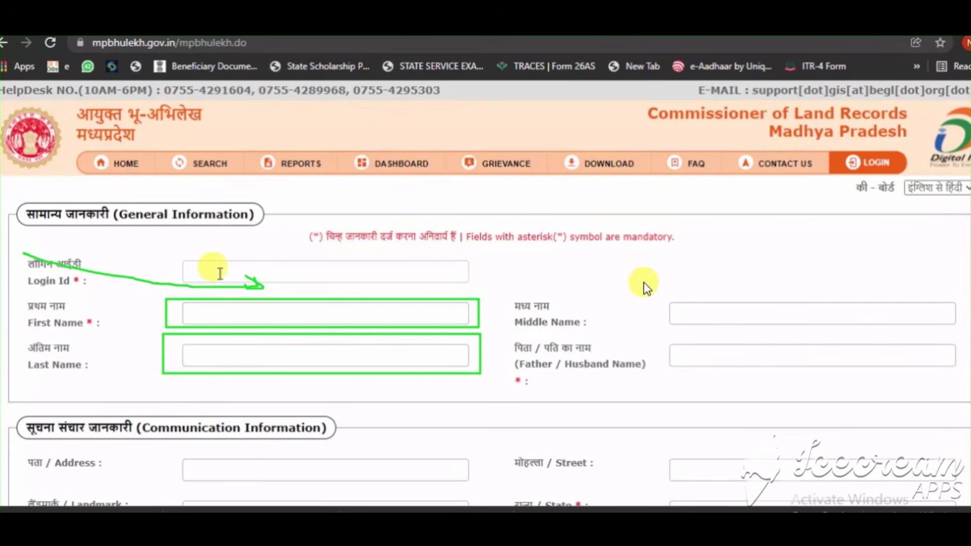
{"action": "mouse_move", "coordinate": [642, 282]}
{"action": "left_mouse_down"}
{"action": "mouse_move", "coordinate": [703, 310]}
{"action": "mouse_move", "coordinate": [961, 333]}
{"action": "left_mouse_up"}
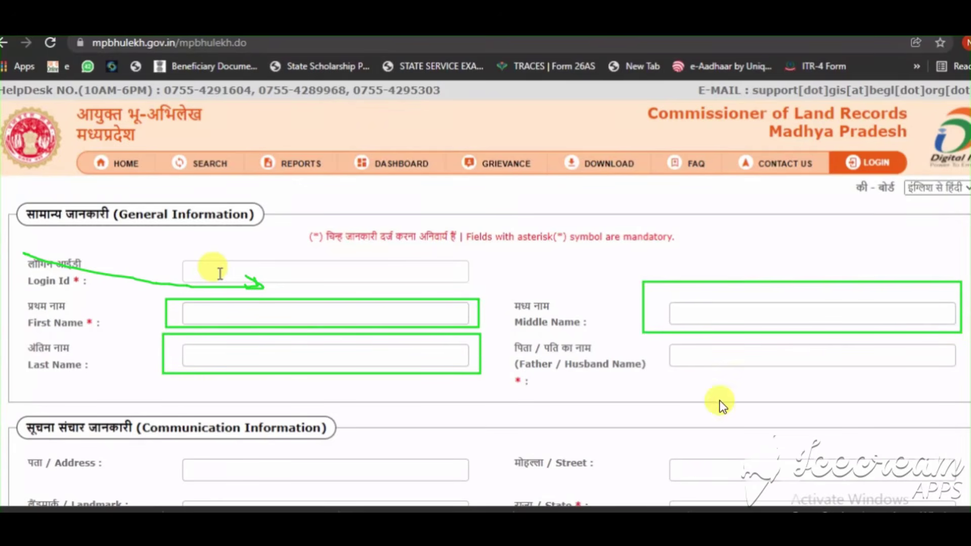
{"action": "left_click_drag", "start_coordinate": [656, 338], "coordinate": [970, 395]}
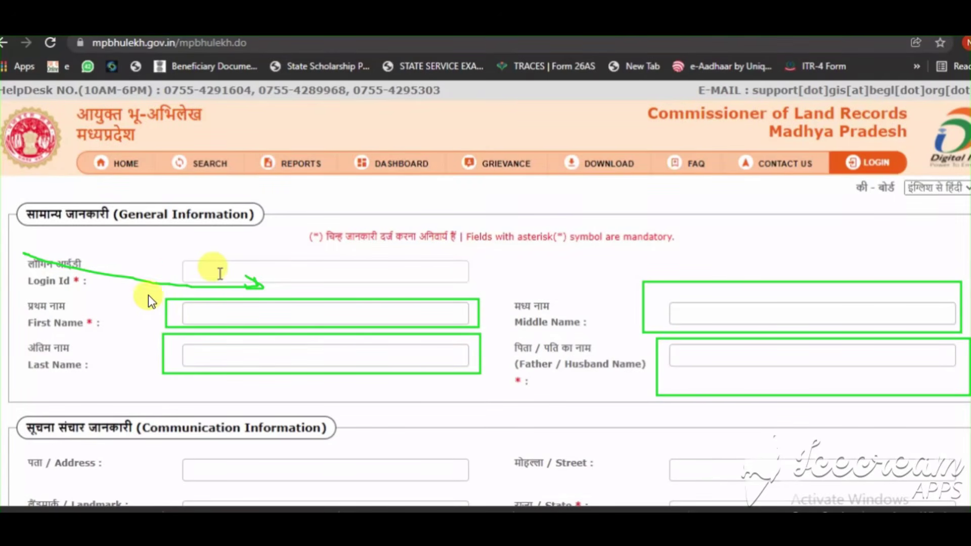
{"action": "mouse_move", "coordinate": [156, 290]}
{"action": "left_mouse_down"}
{"action": "mouse_move", "coordinate": [295, 340]}
{"action": "mouse_move", "coordinate": [471, 336]}
{"action": "mouse_move", "coordinate": [480, 327]}
{"action": "left_mouse_up"}
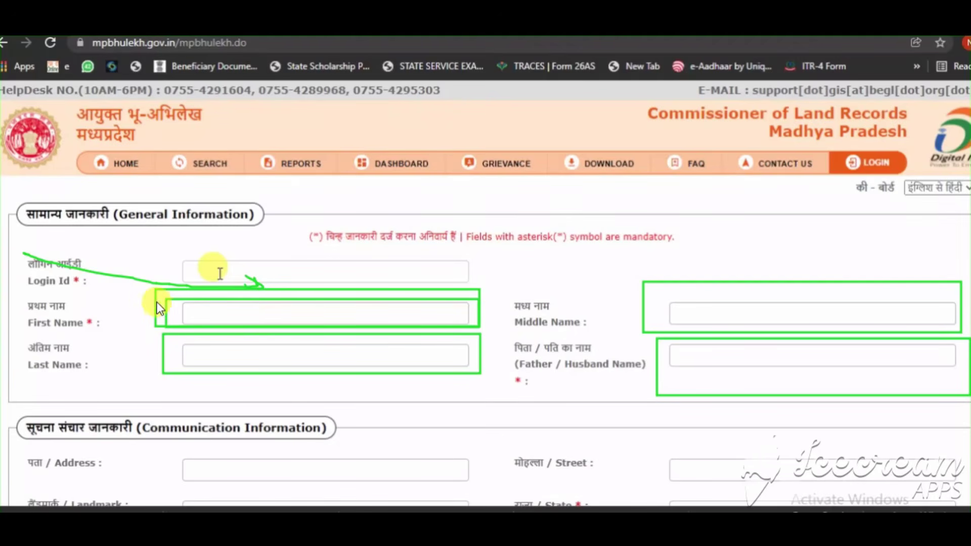
{"action": "mouse_move", "coordinate": [157, 302]}
{"action": "left_mouse_down"}
{"action": "mouse_move", "coordinate": [381, 333]}
{"action": "mouse_move", "coordinate": [475, 326]}
{"action": "left_mouse_up"}
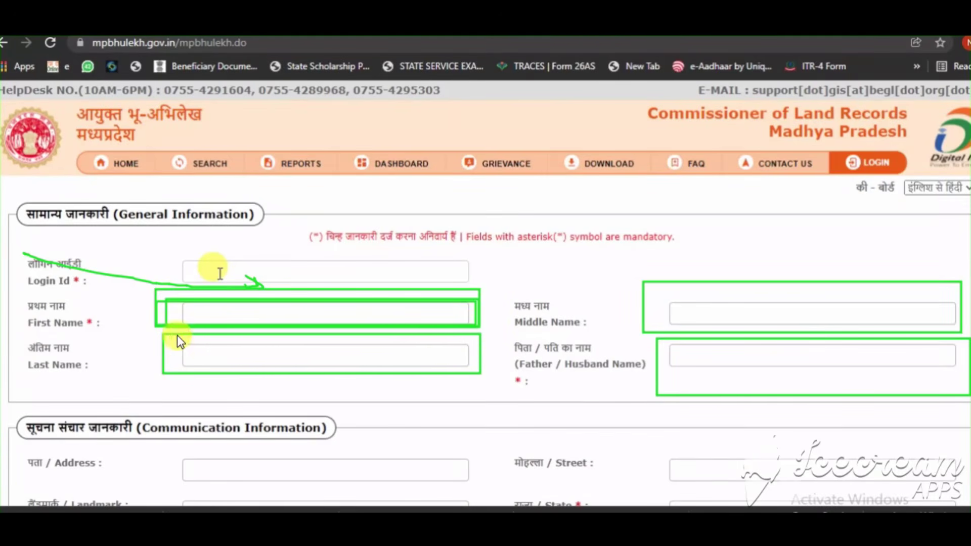
{"action": "mouse_move", "coordinate": [164, 335]}
{"action": "left_mouse_down"}
{"action": "mouse_move", "coordinate": [197, 348]}
{"action": "mouse_move", "coordinate": [450, 361]}
{"action": "mouse_move", "coordinate": [484, 374]}
{"action": "left_mouse_up"}
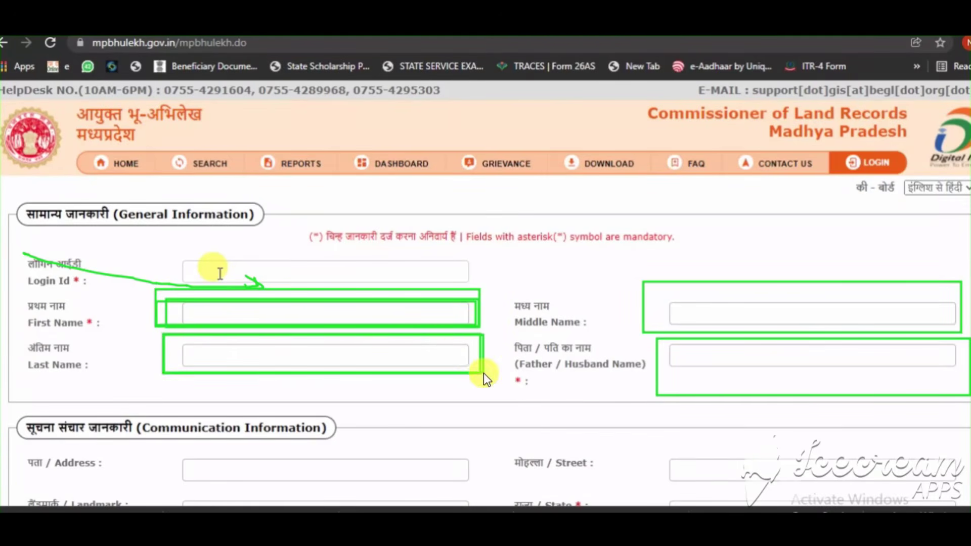
{"action": "mouse_move", "coordinate": [640, 296]}
{"action": "left_mouse_down"}
{"action": "mouse_move", "coordinate": [866, 331]}
{"action": "mouse_move", "coordinate": [970, 334]}
{"action": "left_mouse_up"}
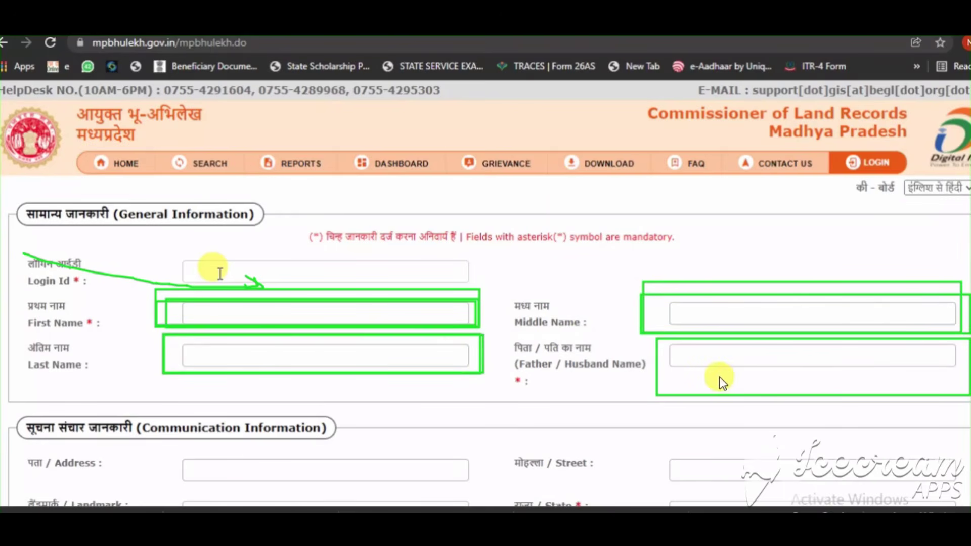
{"action": "left_click_drag", "start_coordinate": [659, 341], "coordinate": [969, 399]}
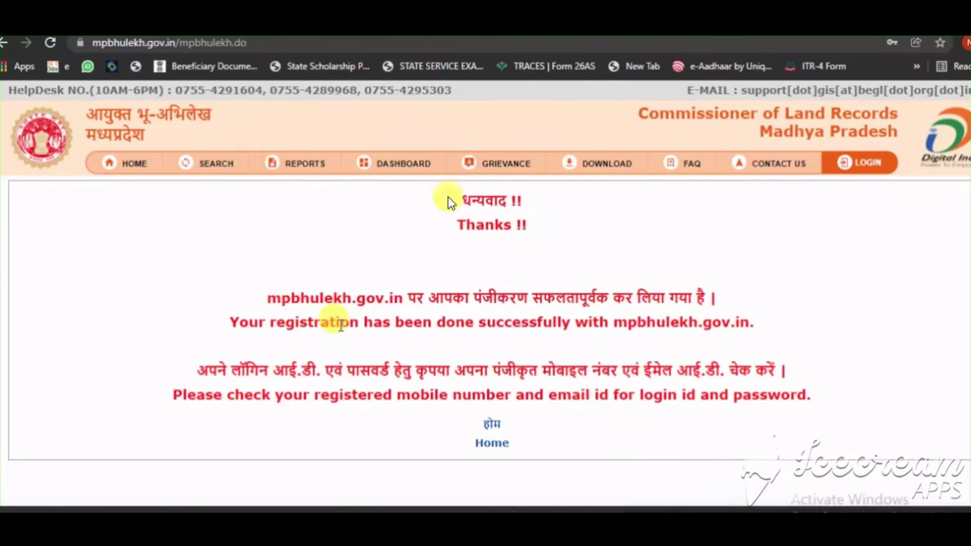
Read the registration thank-you page and its instruction about obtaining the login ID and password
{"action": "left_click_drag", "start_coordinate": [446, 185], "coordinate": [534, 239]}
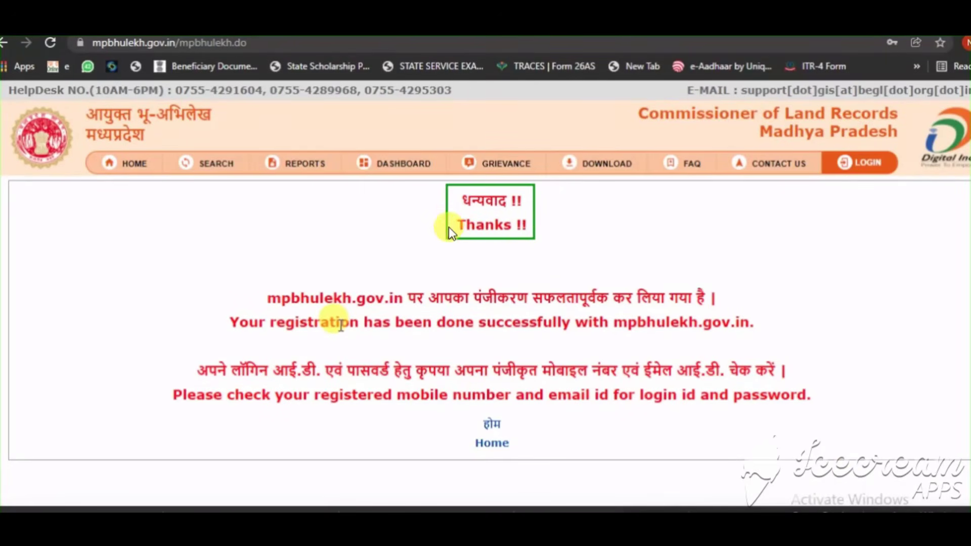
{"action": "left_click_drag", "start_coordinate": [506, 234], "coordinate": [540, 239]}
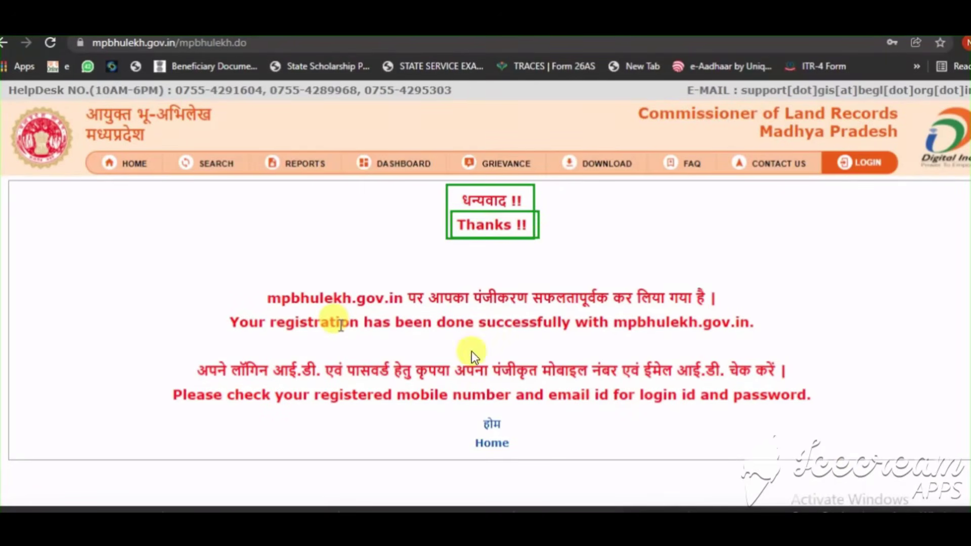
{"action": "left_click_drag", "start_coordinate": [161, 382], "coordinate": [843, 411]}
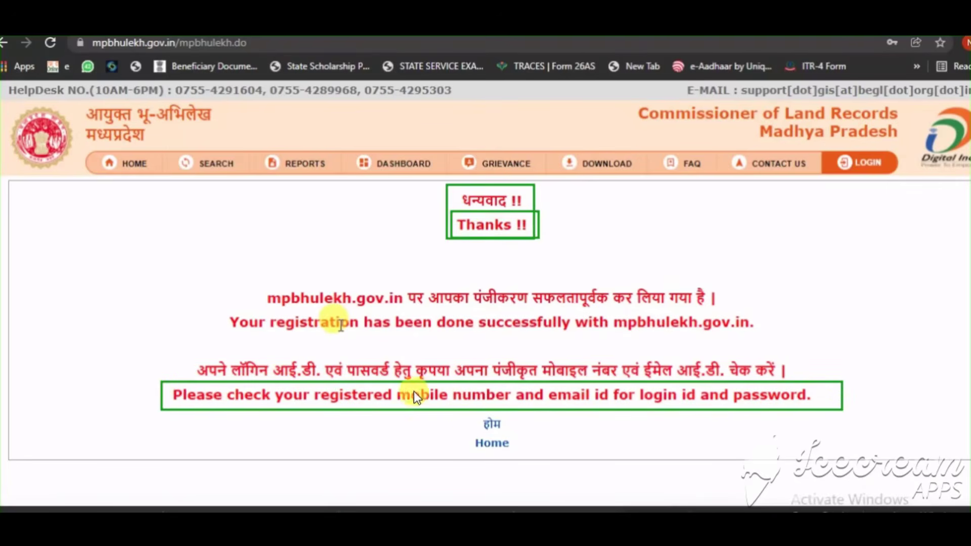
{"action": "mouse_move", "coordinate": [396, 384]}
{"action": "left_mouse_down"}
{"action": "mouse_move", "coordinate": [512, 405]}
{"action": "mouse_move", "coordinate": [548, 390]}
{"action": "mouse_move", "coordinate": [689, 416]}
{"action": "mouse_move", "coordinate": [824, 412]}
{"action": "left_mouse_up"}
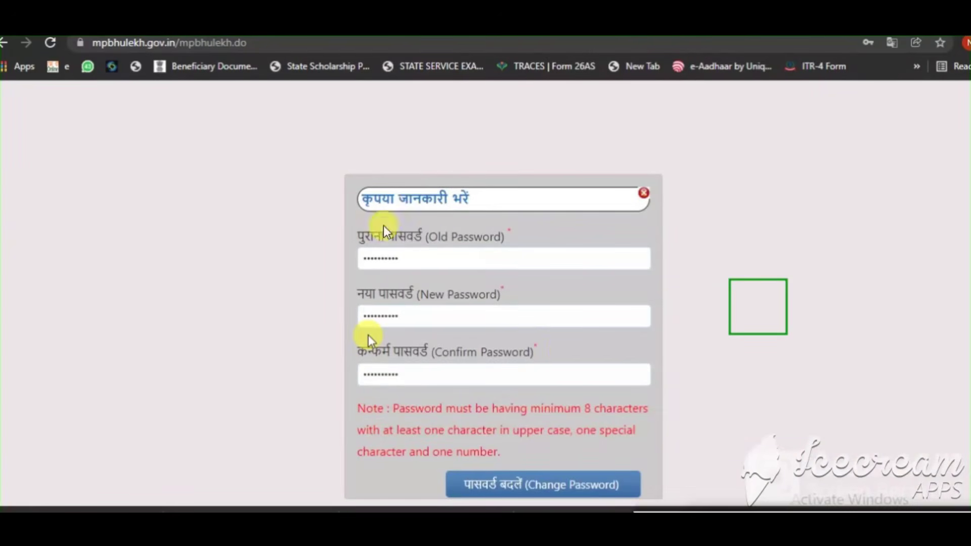
Review the Old Password, New Password and Confirm Password fields in the password change form
{"action": "left_click", "coordinate": [328, 173]}
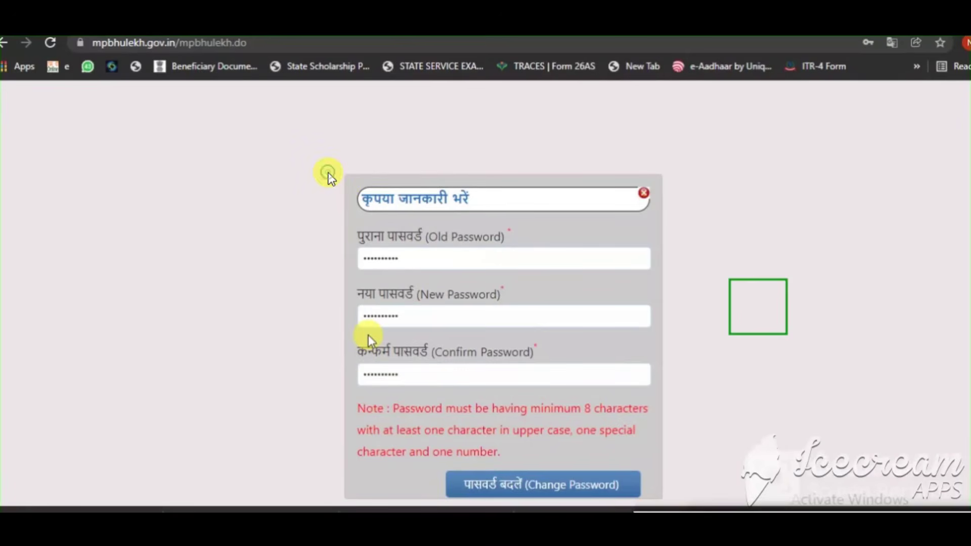
{"action": "left_click_drag", "start_coordinate": [329, 222], "coordinate": [681, 278]}
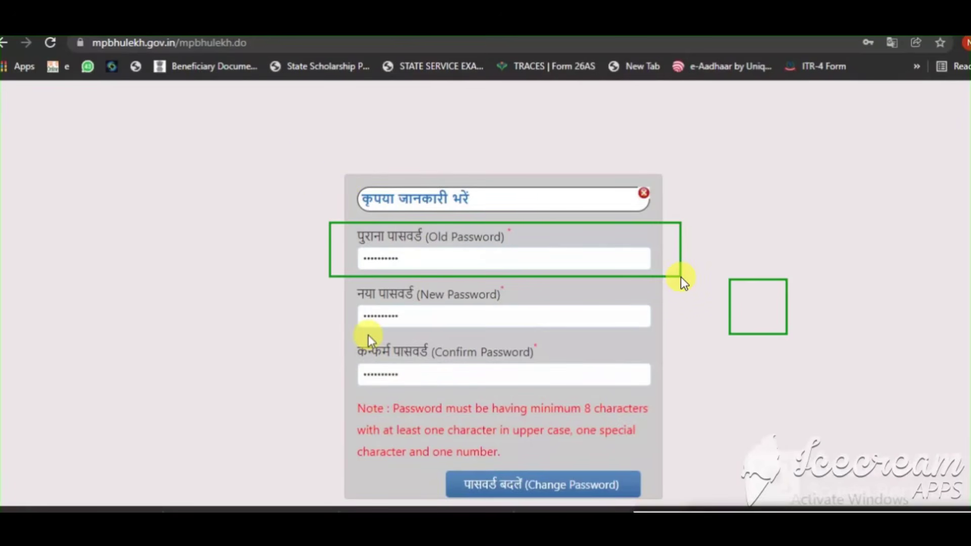
{"action": "left_click_drag", "start_coordinate": [345, 228], "coordinate": [678, 289]}
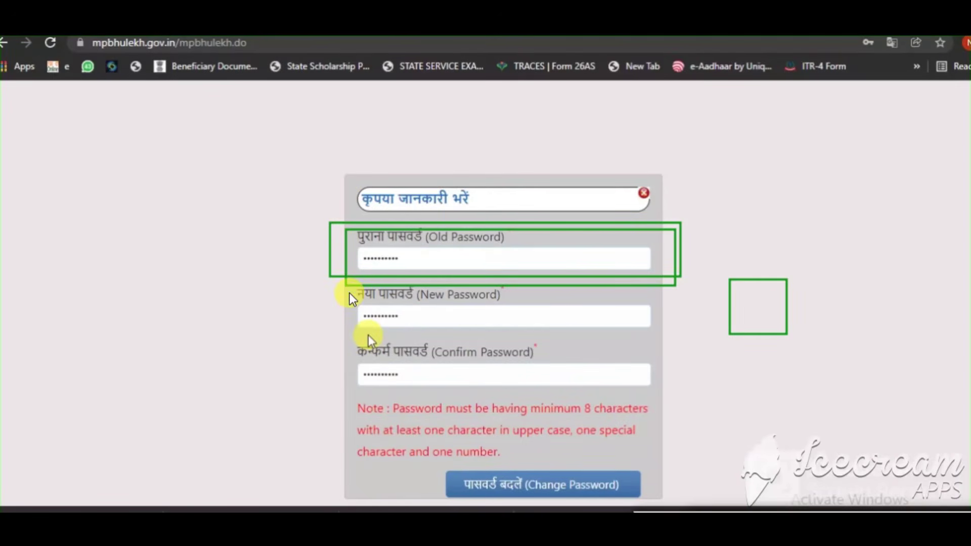
{"action": "mouse_move", "coordinate": [351, 287]}
{"action": "left_mouse_down"}
{"action": "mouse_move", "coordinate": [460, 314]}
{"action": "mouse_move", "coordinate": [673, 342]}
{"action": "left_mouse_up"}
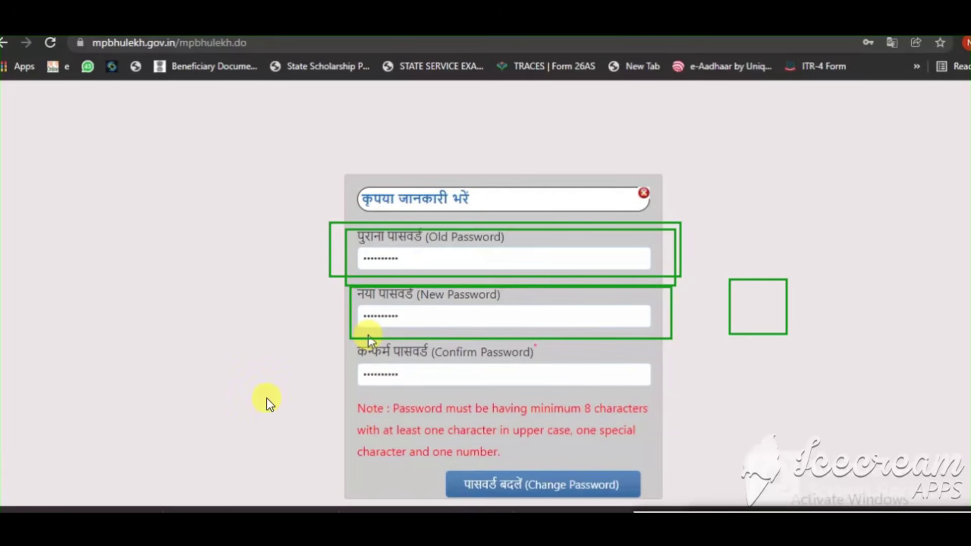
{"action": "left_click_drag", "start_coordinate": [353, 349], "coordinate": [664, 401]}
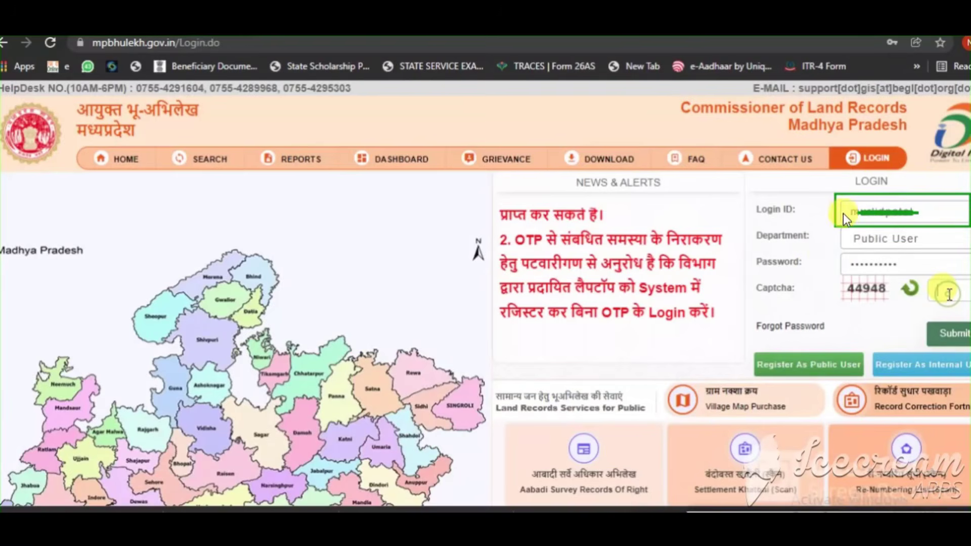
Check the Department, Password and Captcha entries in the portal's login form
{"action": "left_click_drag", "start_coordinate": [845, 230], "coordinate": [941, 249]}
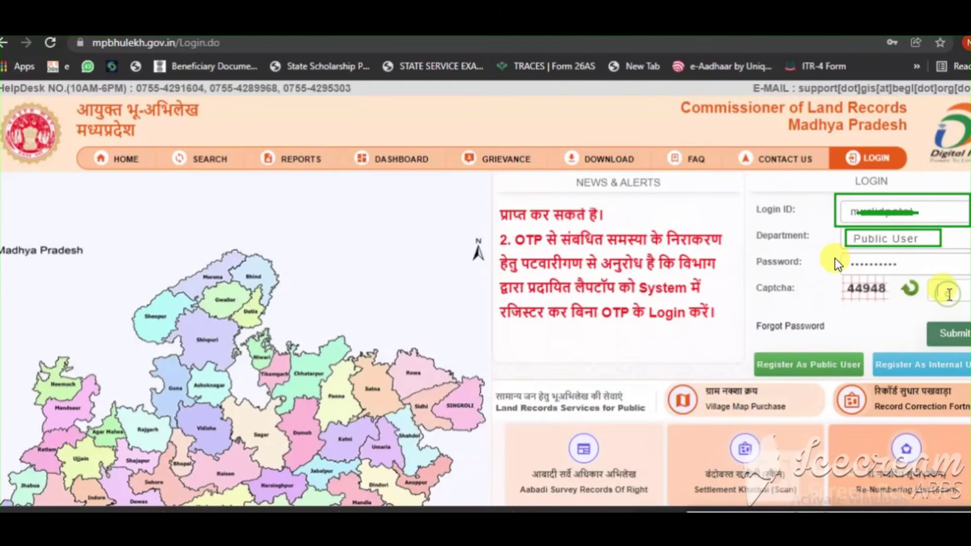
{"action": "mouse_move", "coordinate": [837, 258]}
{"action": "left_mouse_down"}
{"action": "mouse_move", "coordinate": [963, 272]}
{"action": "mouse_move", "coordinate": [927, 279]}
{"action": "mouse_move", "coordinate": [967, 305]}
{"action": "left_mouse_up"}
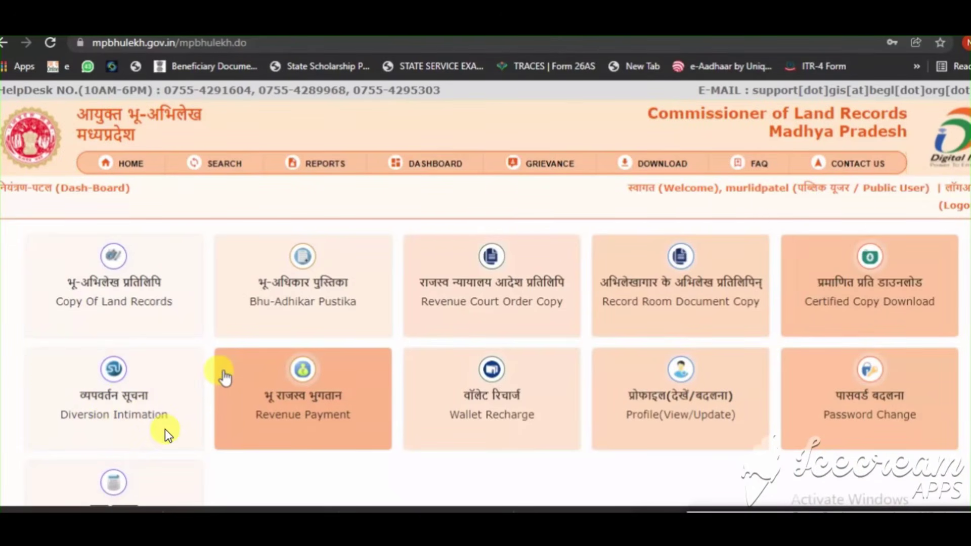
Open the Diversion Intimation service from the public user dashboard
{"action": "left_click", "coordinate": [224, 376]}
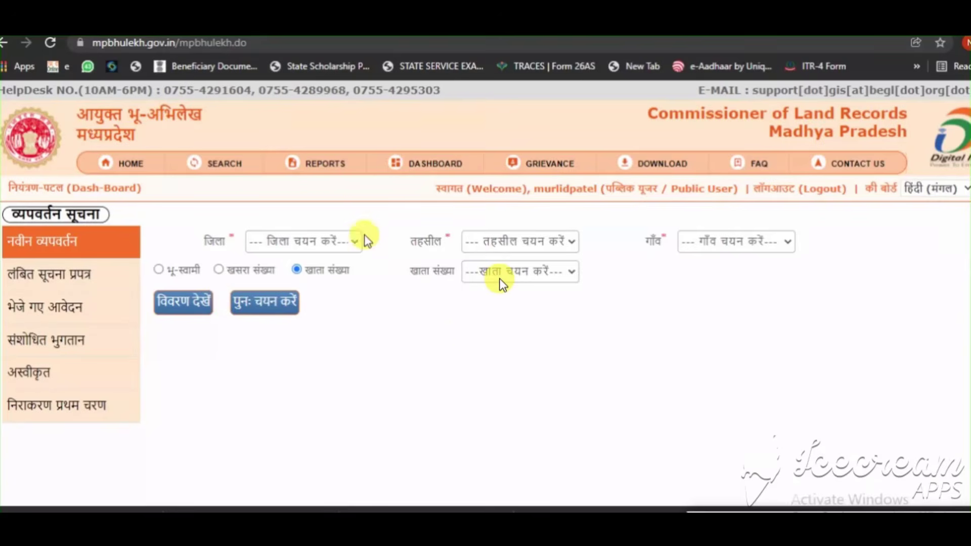
Select जबलपुर district, आधार ताल tehsil and करमेता village, and choose the plot by its khasra number
{"action": "left_click", "coordinate": [310, 243]}
{"action": "left_click", "coordinate": [268, 470]}
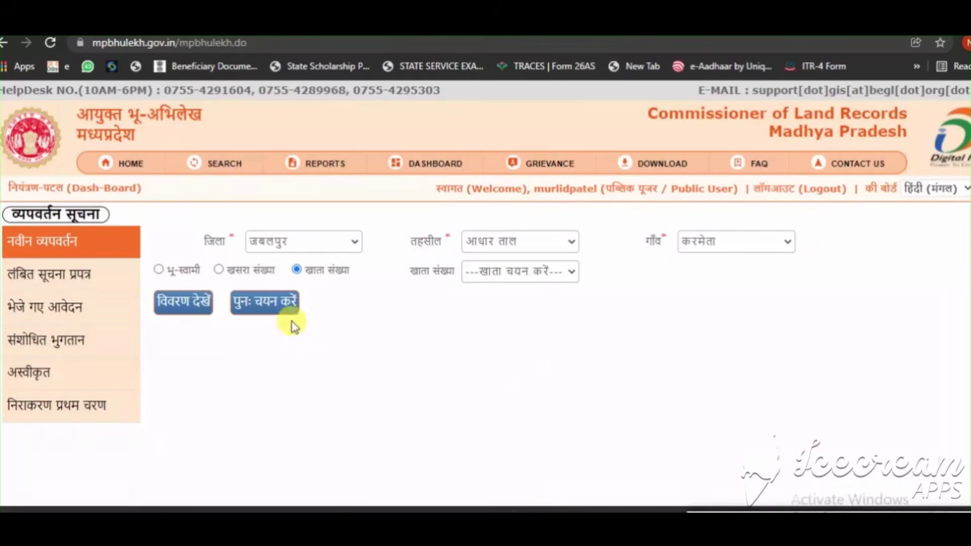
{"action": "left_click", "coordinate": [225, 271]}
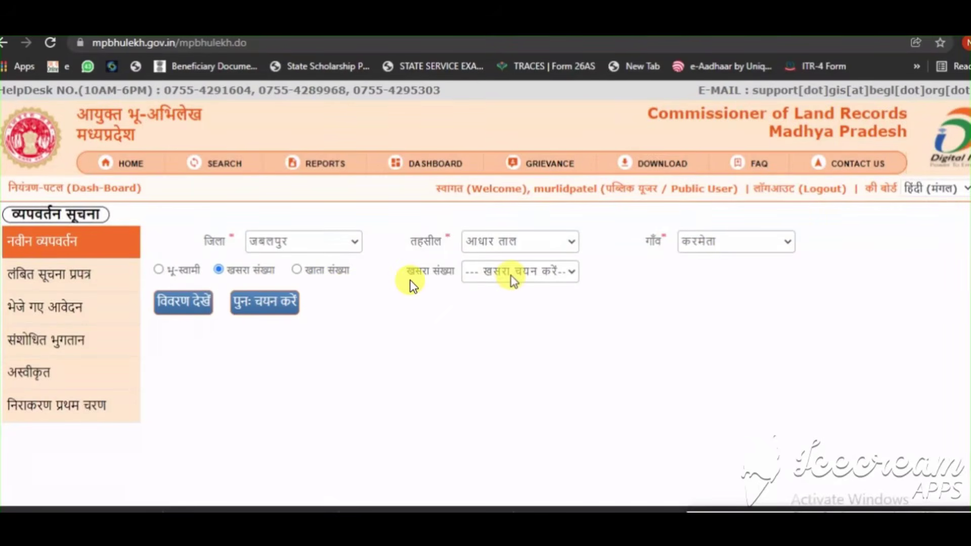
{"action": "left_click", "coordinate": [511, 276]}
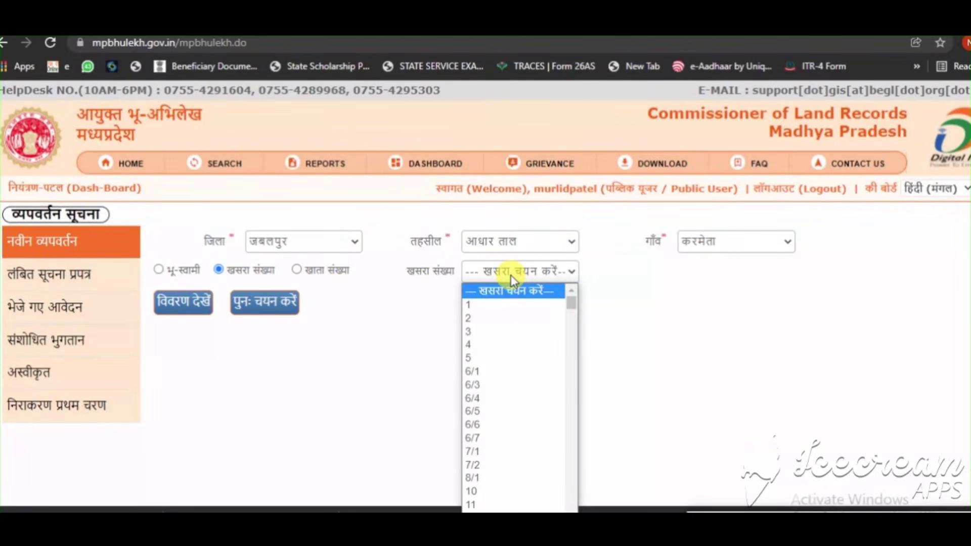
{"action": "type", "text": "445"}
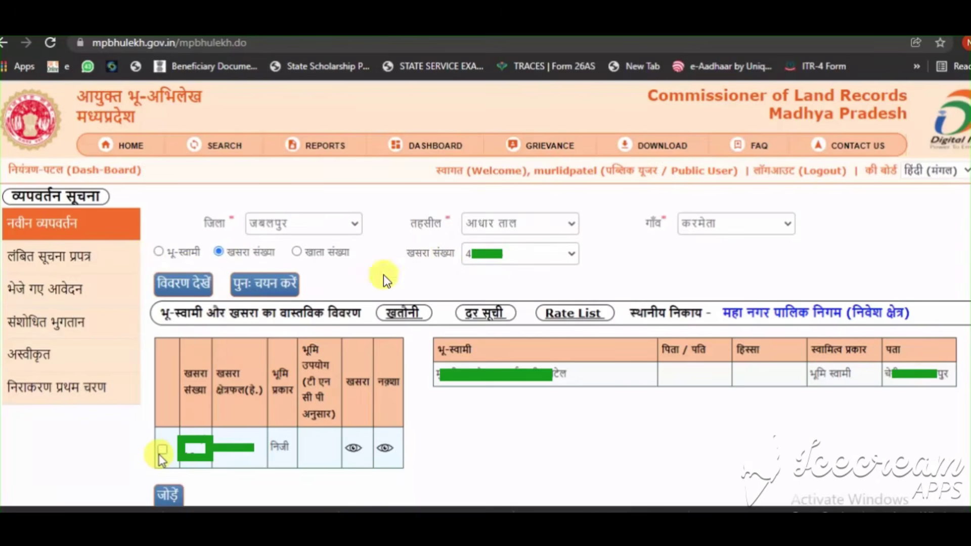
Load the khasra and landowner details and add the khasra to the diversion intimation
{"action": "left_click", "coordinate": [167, 281]}
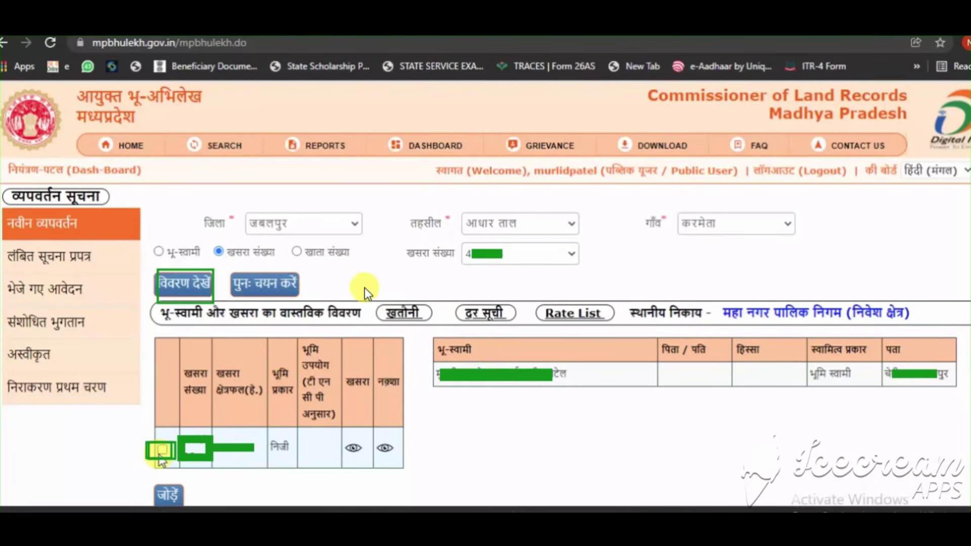
{"action": "mouse_move", "coordinate": [364, 286]}
{"action": "left_mouse_down"}
{"action": "mouse_move", "coordinate": [560, 331]}
{"action": "mouse_move", "coordinate": [628, 333]}
{"action": "left_mouse_up"}
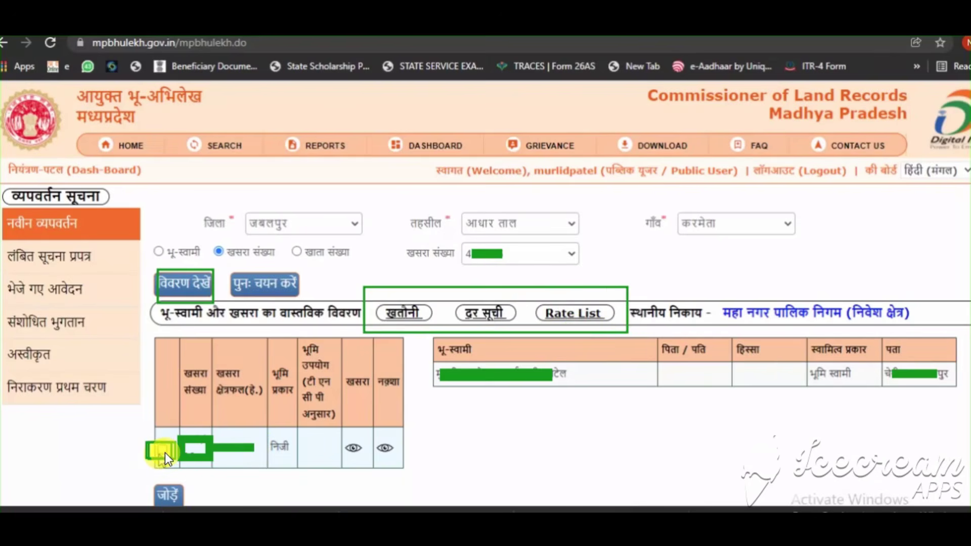
{"action": "left_click", "coordinate": [164, 496]}
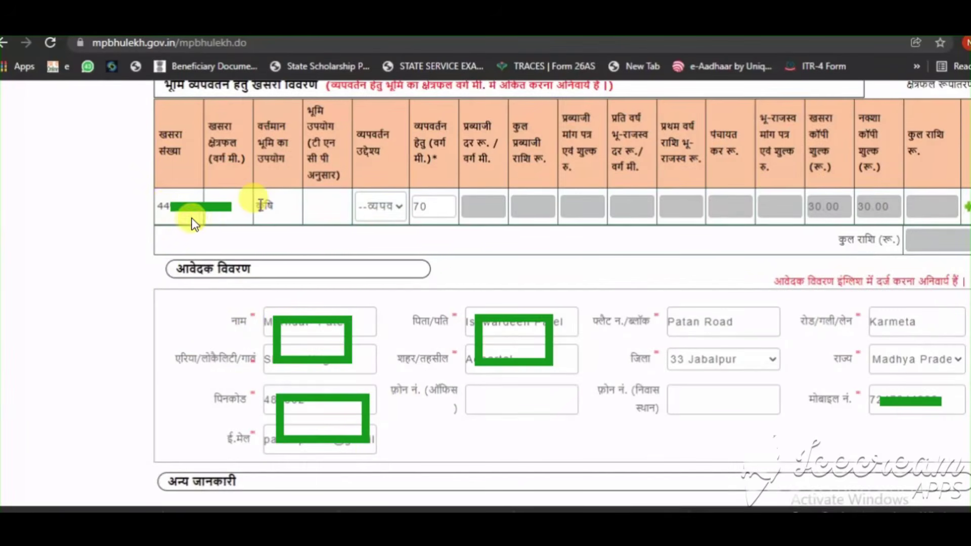
Set the khasra's diversion area to 70 square metres and its diversion purpose to आवासीय (residential)
{"action": "left_click_drag", "start_coordinate": [252, 187], "coordinate": [298, 221]}
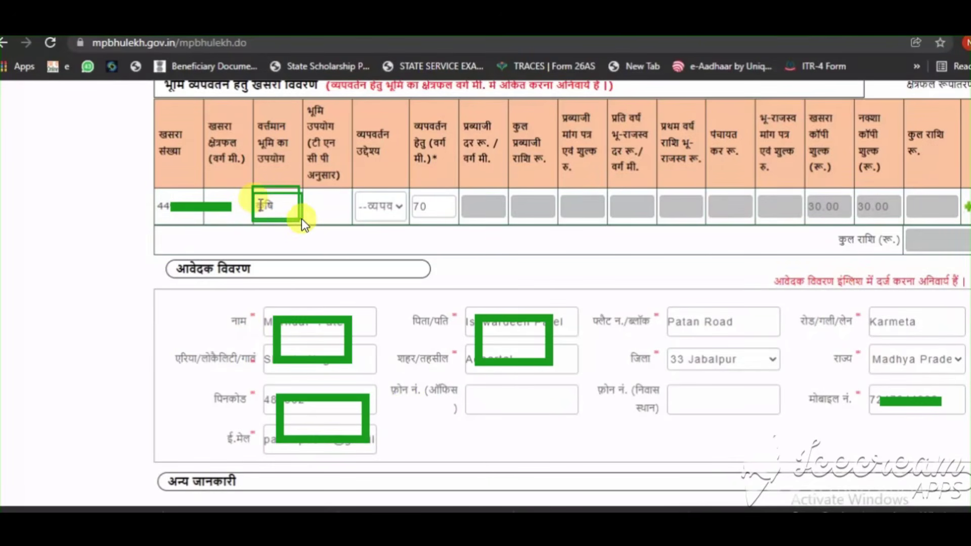
{"action": "left_click_drag", "start_coordinate": [299, 214], "coordinate": [305, 220]}
{"action": "mouse_move", "coordinate": [248, 191]}
{"action": "left_mouse_down"}
{"action": "mouse_move", "coordinate": [320, 227]}
{"action": "mouse_move", "coordinate": [314, 217]}
{"action": "mouse_move", "coordinate": [300, 223]}
{"action": "left_mouse_up"}
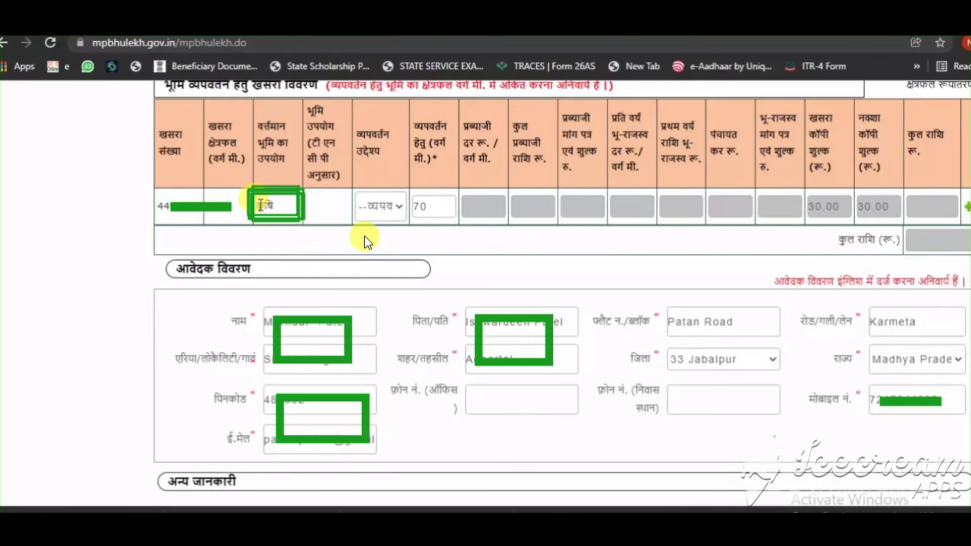
{"action": "left_click", "coordinate": [418, 200]}
{"action": "type", "text": "70"}
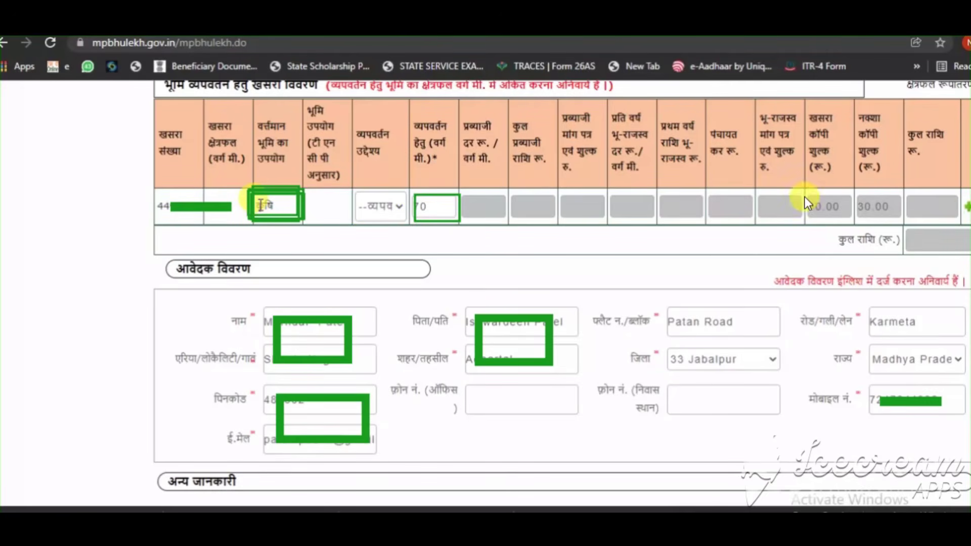
{"action": "left_click_drag", "start_coordinate": [805, 196], "coordinate": [905, 218]}
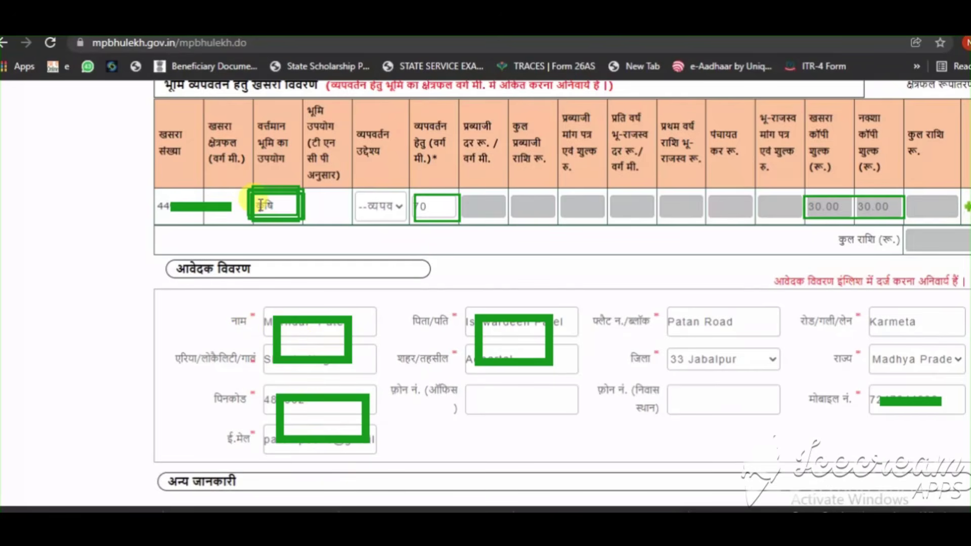
{"action": "left_click", "coordinate": [379, 206]}
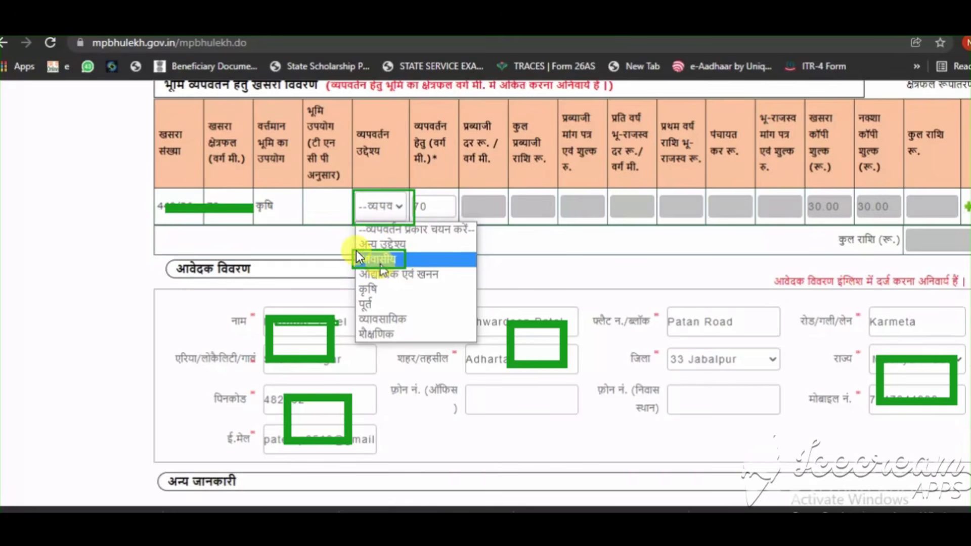
{"action": "left_click", "coordinate": [380, 260]}
Review the khasra's diversion area, the individual charges and the total amount payable
{"action": "scroll", "coordinate": [381, 265], "scroll_direction": "down", "scroll_amount": 2}
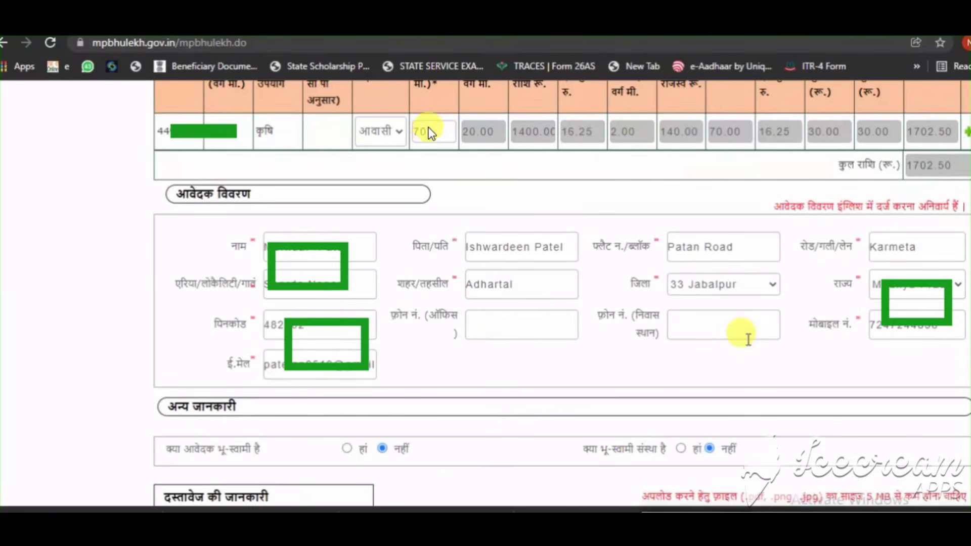
{"action": "left_click_drag", "start_coordinate": [423, 141], "coordinate": [454, 144]}
{"action": "mouse_move", "coordinate": [461, 118]}
{"action": "left_mouse_down"}
{"action": "mouse_move", "coordinate": [606, 146]}
{"action": "mouse_move", "coordinate": [967, 143]}
{"action": "left_mouse_up"}
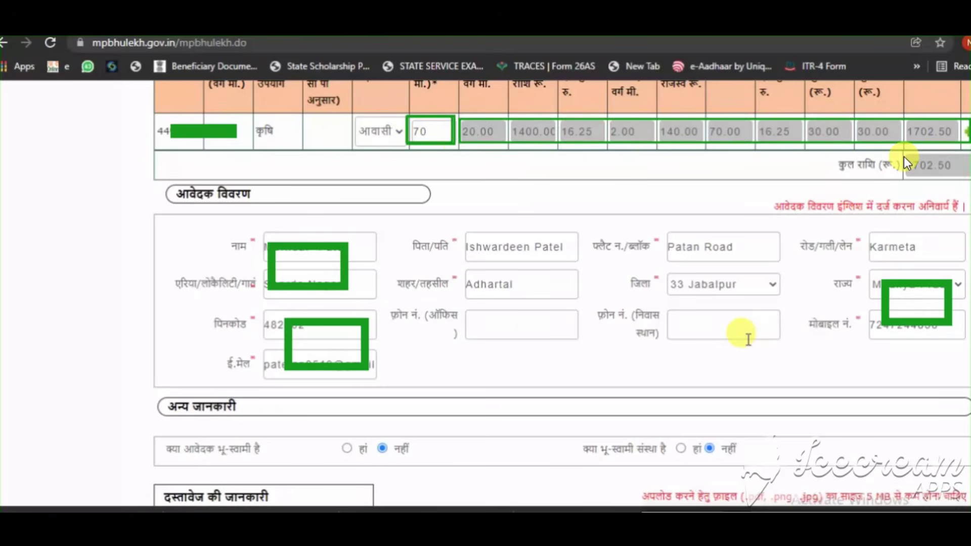
{"action": "mouse_move", "coordinate": [903, 156]}
{"action": "left_mouse_down"}
{"action": "mouse_move", "coordinate": [930, 173]}
{"action": "mouse_move", "coordinate": [961, 175]}
{"action": "left_mouse_up"}
{"action": "scroll", "coordinate": [748, 339], "scroll_direction": "down", "scroll_amount": 3}
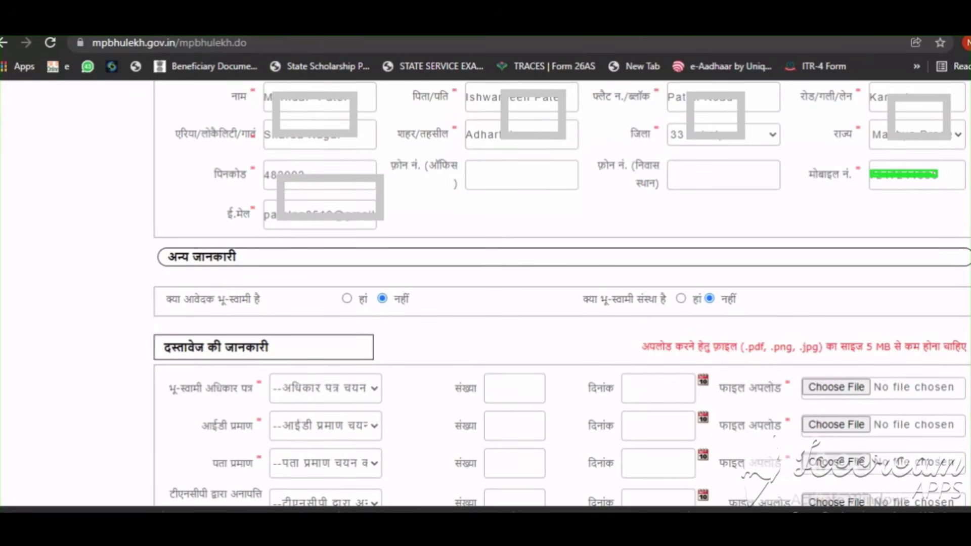
Answer हां to whether the applicant is the landowner, and look through the ID proof types for the document section
{"action": "mouse_move", "coordinate": [150, 245]}
{"action": "left_mouse_down"}
{"action": "mouse_move", "coordinate": [330, 311]}
{"action": "mouse_move", "coordinate": [733, 336]}
{"action": "mouse_move", "coordinate": [832, 332]}
{"action": "mouse_move", "coordinate": [833, 322]}
{"action": "left_mouse_up"}
{"action": "mouse_move", "coordinate": [142, 330]}
{"action": "left_mouse_down"}
{"action": "mouse_move", "coordinate": [555, 390]}
{"action": "mouse_move", "coordinate": [842, 365]}
{"action": "left_mouse_up"}
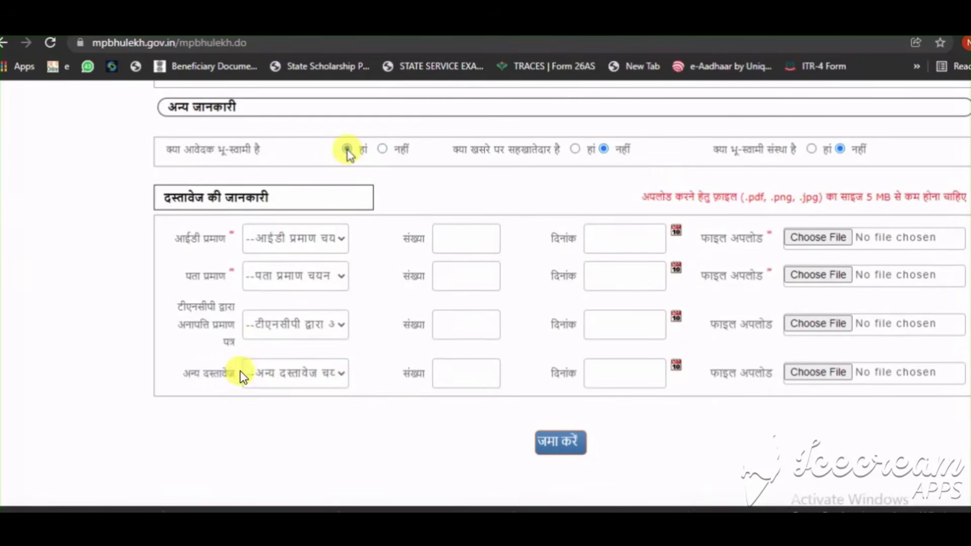
{"action": "left_click", "coordinate": [320, 240]}
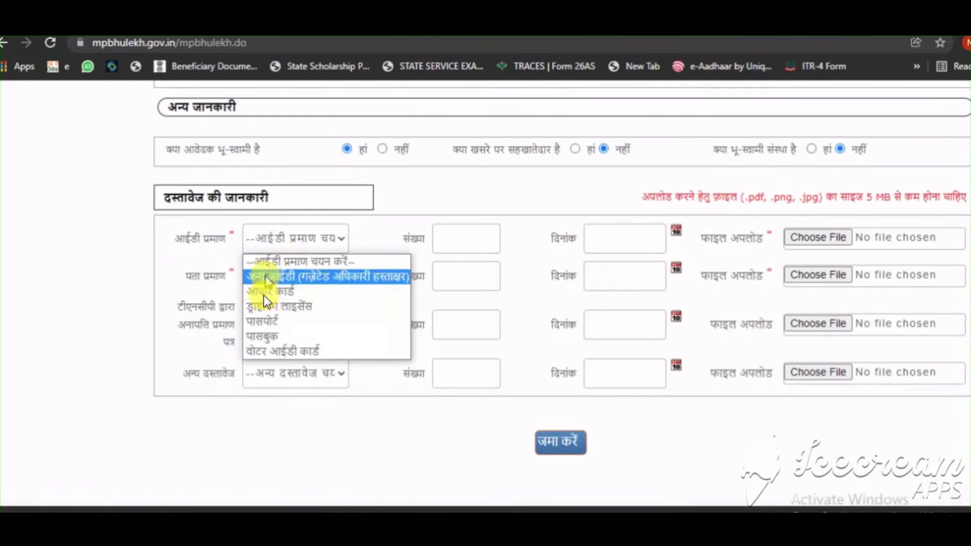
{"action": "left_click", "coordinate": [191, 242]}
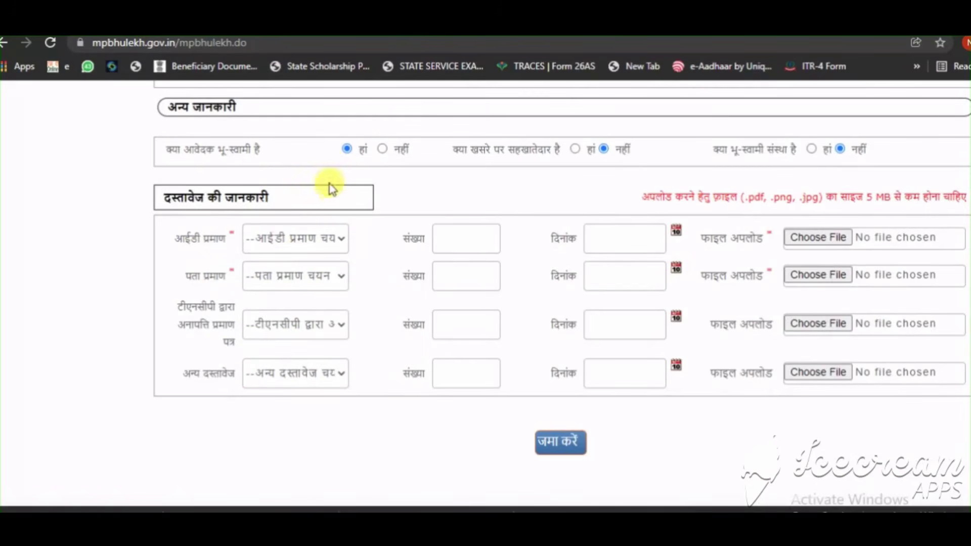
View the landowner authority letter types under the नहीं answer for applicant-is-landowner, and return the answer to हां
{"action": "left_click", "coordinate": [383, 149]}
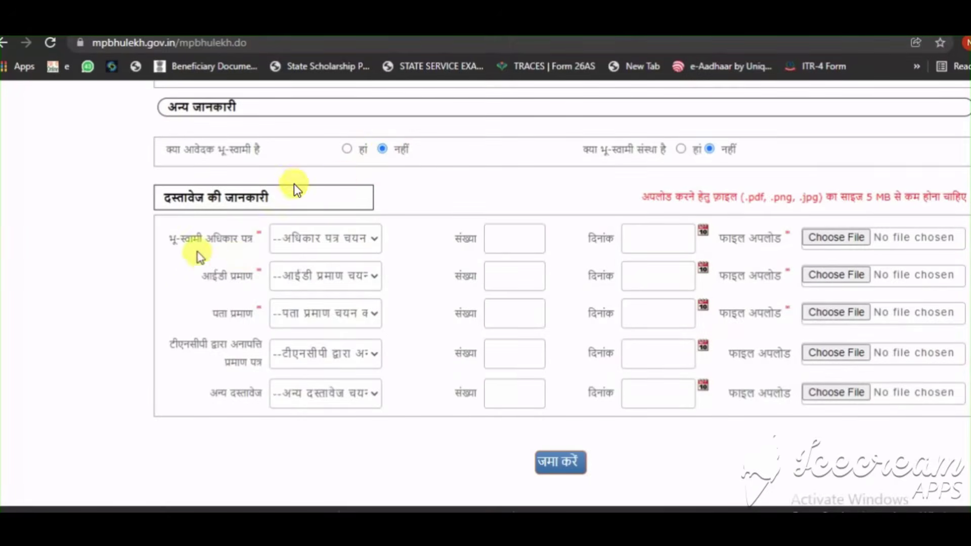
{"action": "left_click", "coordinate": [338, 245]}
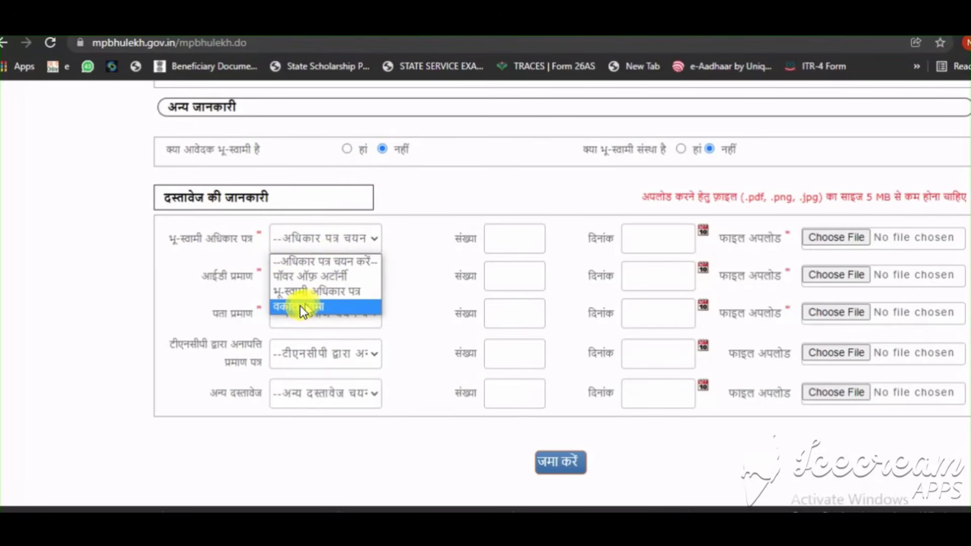
{"action": "left_click", "coordinate": [430, 237]}
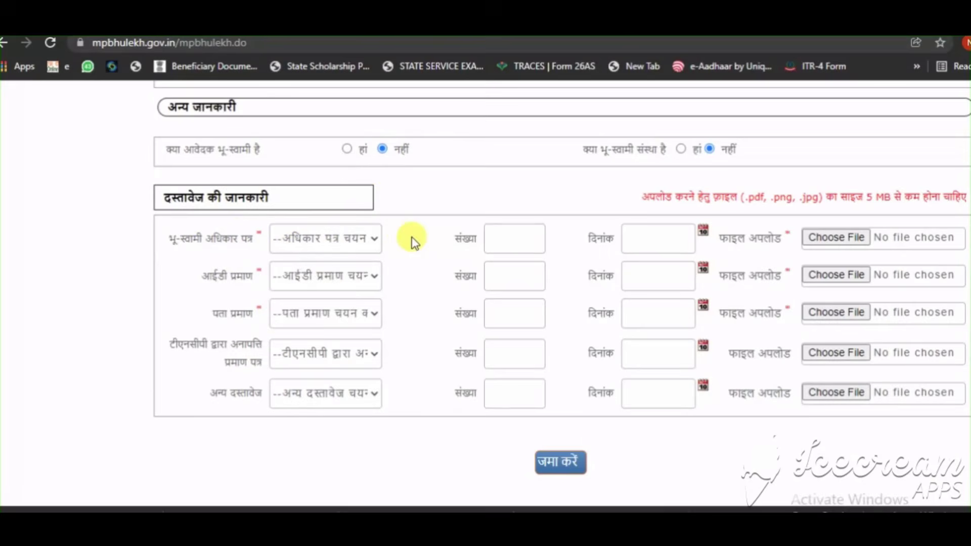
{"action": "left_click", "coordinate": [347, 149]}
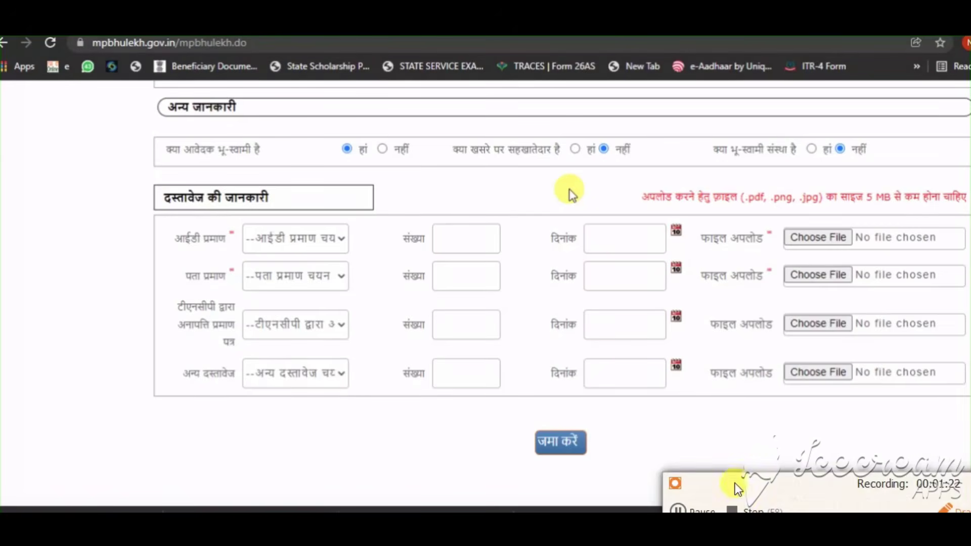
Examine the ID proof type, number and date fields and the co-owner and institution questions
{"action": "left_click_drag", "start_coordinate": [228, 219], "coordinate": [365, 258]}
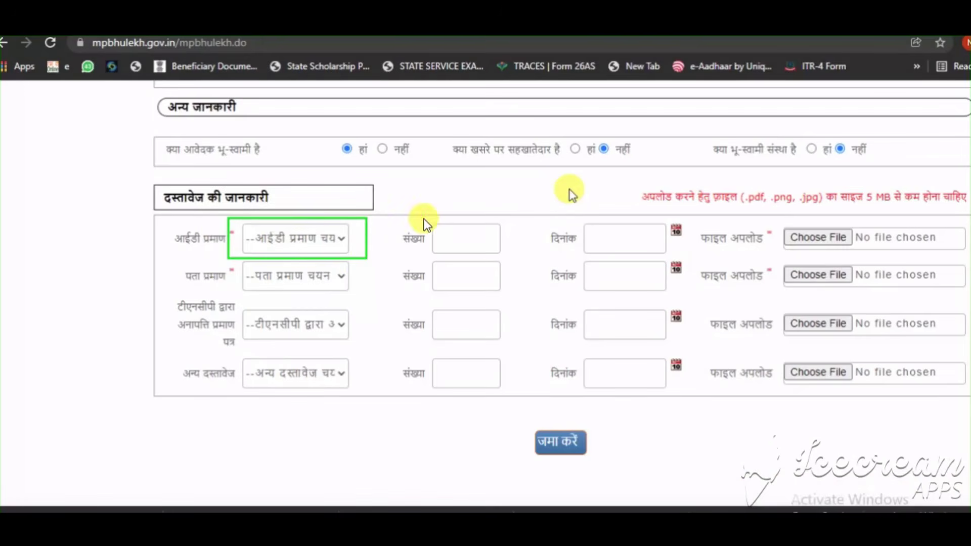
{"action": "left_click_drag", "start_coordinate": [423, 218], "coordinate": [506, 256]}
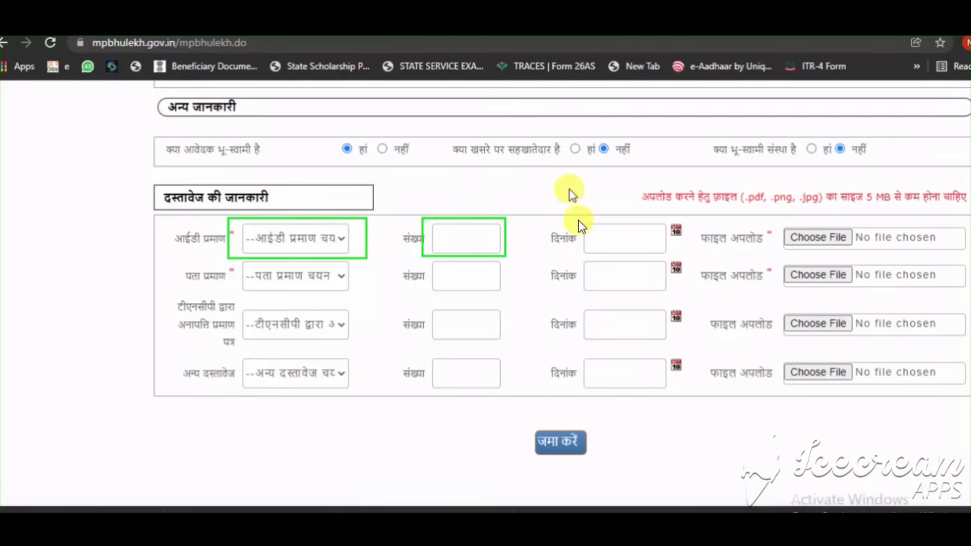
{"action": "left_click_drag", "start_coordinate": [578, 220], "coordinate": [691, 254]}
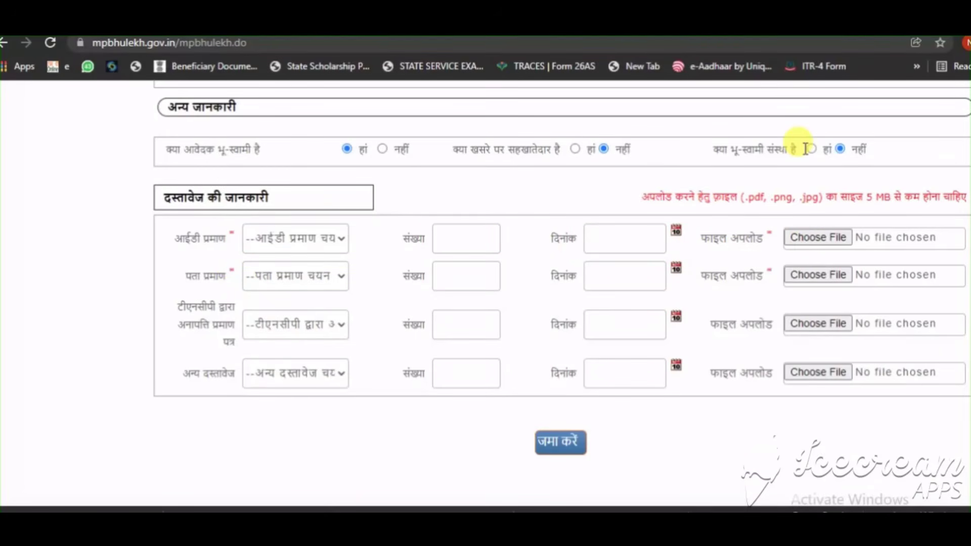
{"action": "mouse_move", "coordinate": [447, 132]}
{"action": "left_mouse_down"}
{"action": "mouse_move", "coordinate": [495, 156]}
{"action": "mouse_move", "coordinate": [655, 167]}
{"action": "left_mouse_up"}
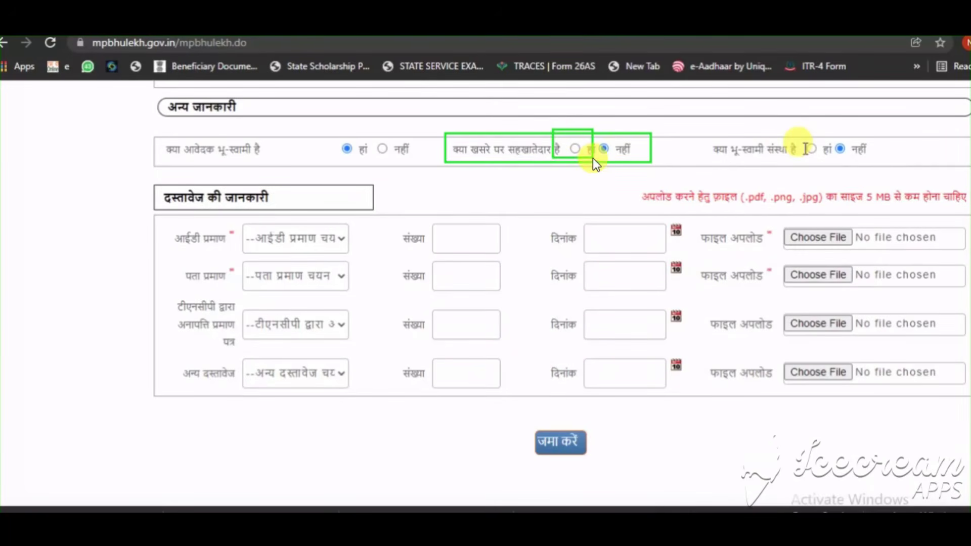
{"action": "left_click_drag", "start_coordinate": [700, 137], "coordinate": [915, 169]}
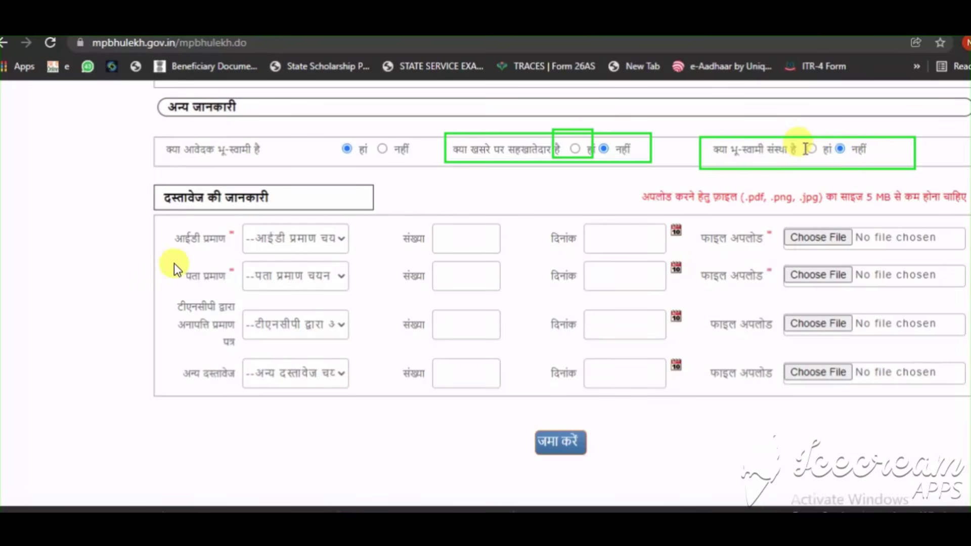
Review the ID proof, address proof and TNCP no-objection certificate rows, including their mandatory markers and the certificate's file upload
{"action": "mouse_move", "coordinate": [173, 263]}
{"action": "left_mouse_down"}
{"action": "mouse_move", "coordinate": [400, 302]}
{"action": "mouse_move", "coordinate": [855, 326]}
{"action": "mouse_move", "coordinate": [969, 306]}
{"action": "mouse_move", "coordinate": [969, 294]}
{"action": "left_mouse_up"}
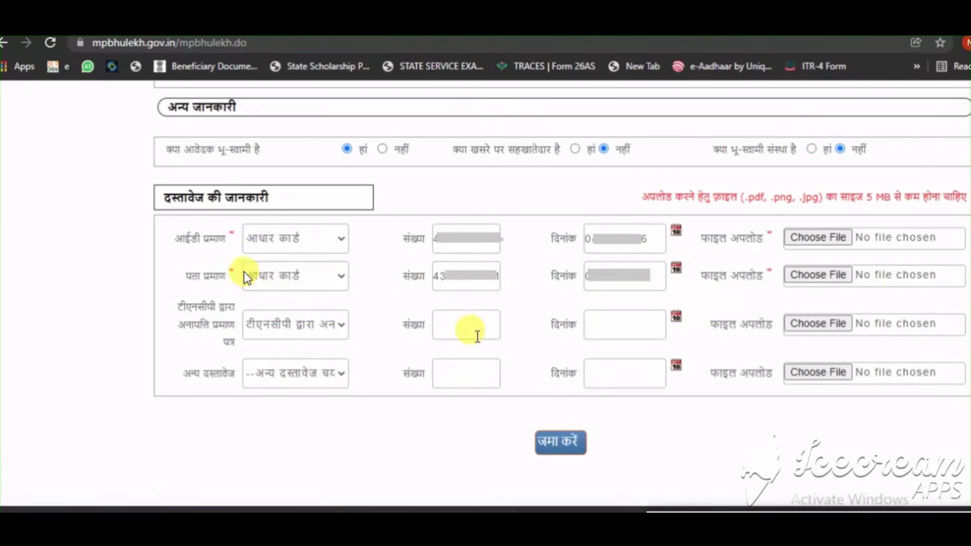
{"action": "mouse_move", "coordinate": [178, 265]}
{"action": "left_mouse_down"}
{"action": "mouse_move", "coordinate": [511, 304]}
{"action": "mouse_move", "coordinate": [945, 290]}
{"action": "left_mouse_up"}
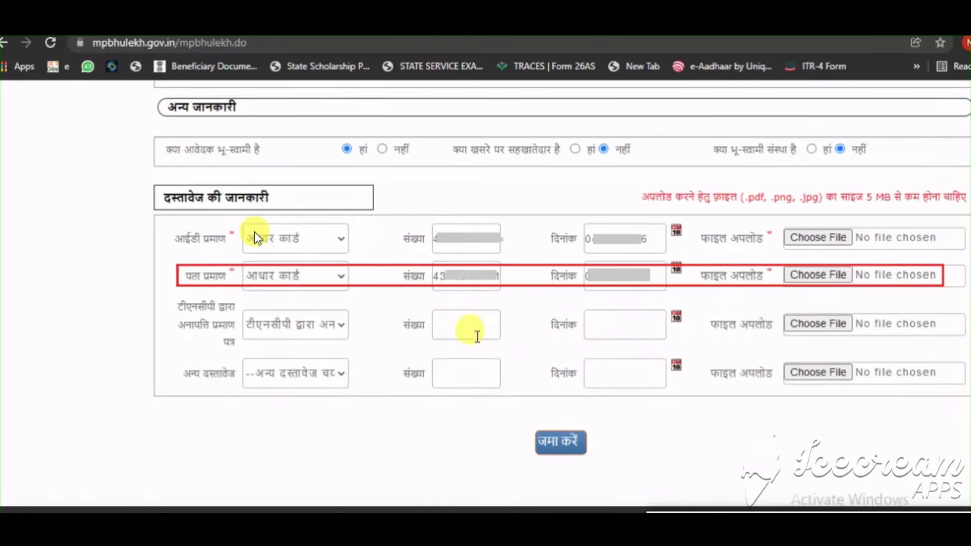
{"action": "mouse_move", "coordinate": [171, 223]}
{"action": "left_mouse_down"}
{"action": "mouse_move", "coordinate": [473, 283]}
{"action": "mouse_move", "coordinate": [902, 275]}
{"action": "mouse_move", "coordinate": [961, 254]}
{"action": "left_mouse_up"}
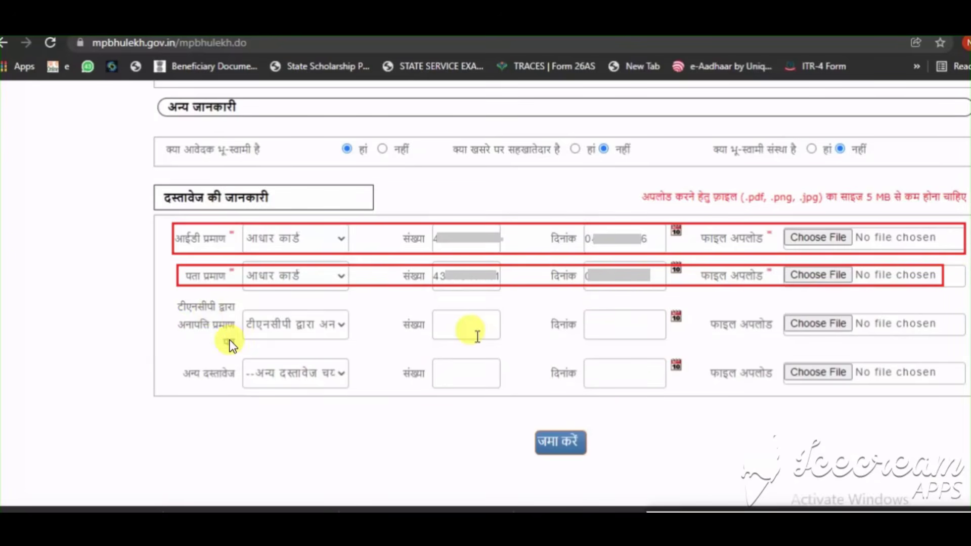
{"action": "left_click_drag", "start_coordinate": [172, 300], "coordinate": [240, 347]}
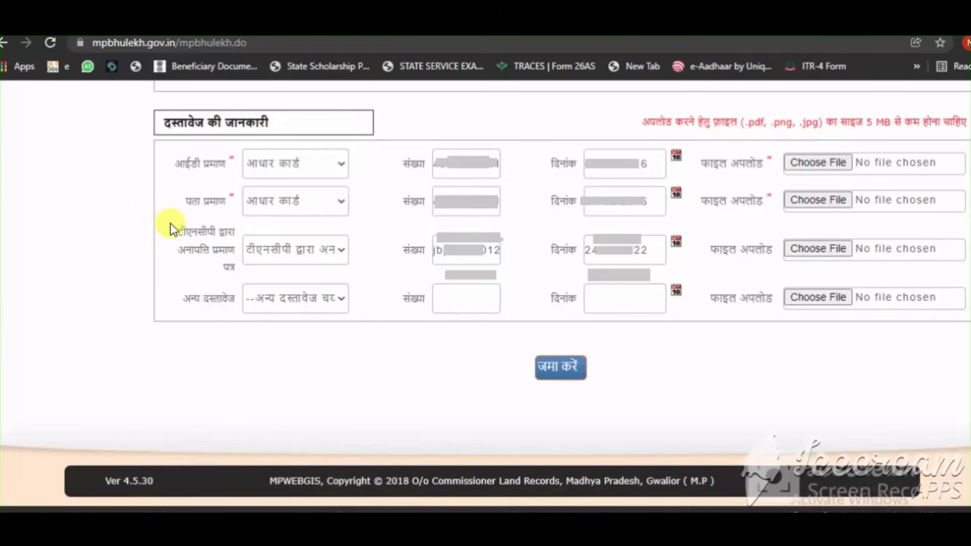
{"action": "left_click_drag", "start_coordinate": [226, 255], "coordinate": [239, 263]}
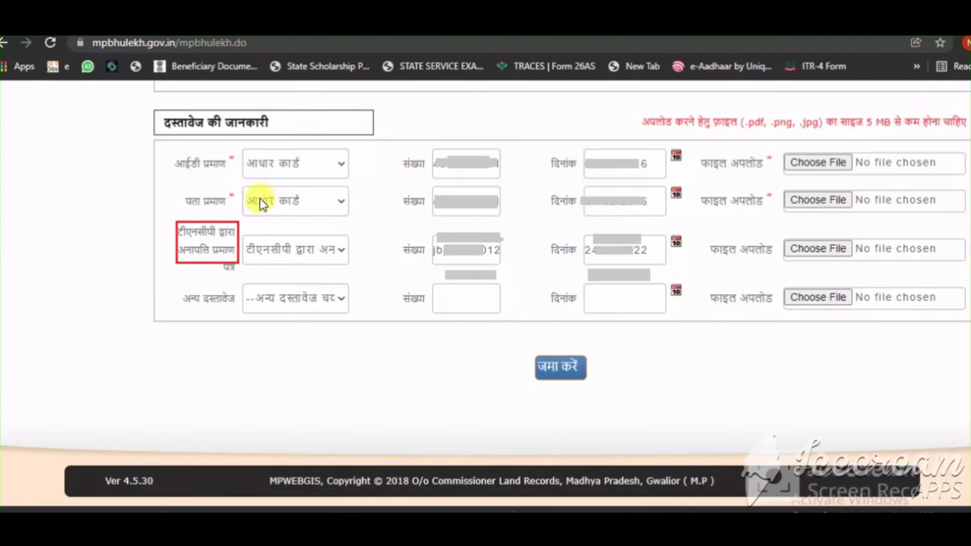
{"action": "mouse_move", "coordinate": [159, 154]}
{"action": "left_mouse_down"}
{"action": "mouse_move", "coordinate": [243, 187]}
{"action": "mouse_move", "coordinate": [246, 208]}
{"action": "left_mouse_up"}
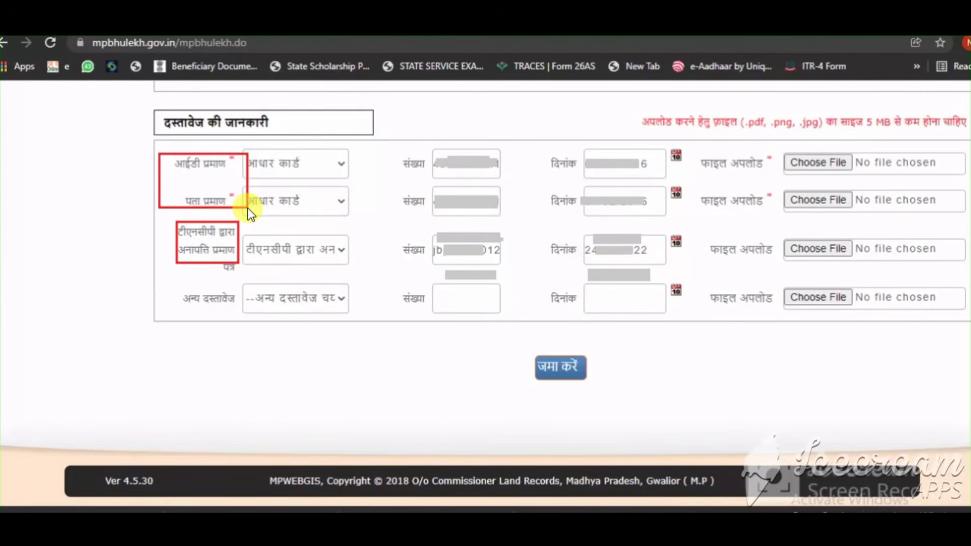
{"action": "mouse_move", "coordinate": [217, 151]}
{"action": "left_mouse_down"}
{"action": "mouse_move", "coordinate": [245, 170]}
{"action": "mouse_move", "coordinate": [255, 215]}
{"action": "mouse_move", "coordinate": [250, 208]}
{"action": "left_mouse_up"}
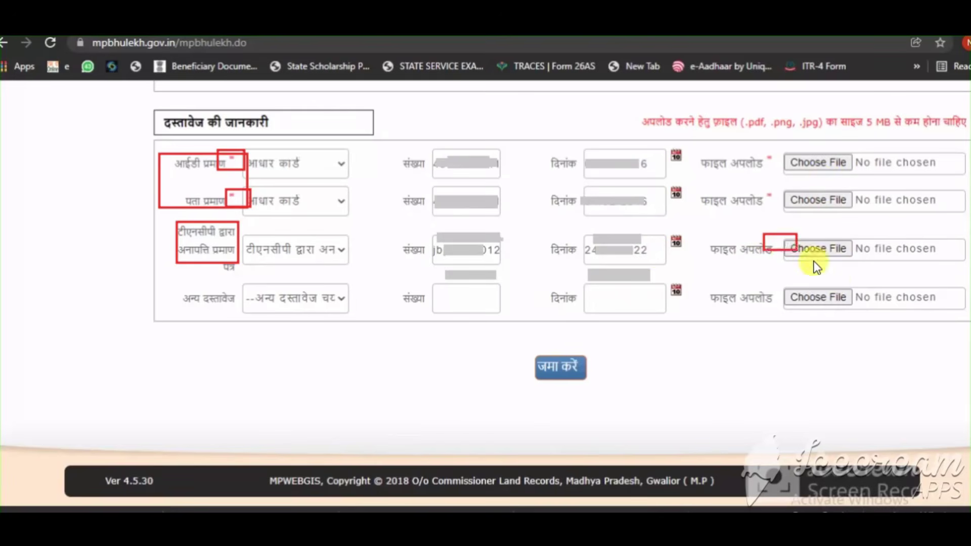
{"action": "mouse_move", "coordinate": [763, 234]}
{"action": "left_mouse_down"}
{"action": "mouse_move", "coordinate": [882, 274]}
{"action": "mouse_move", "coordinate": [970, 272]}
{"action": "left_mouse_up"}
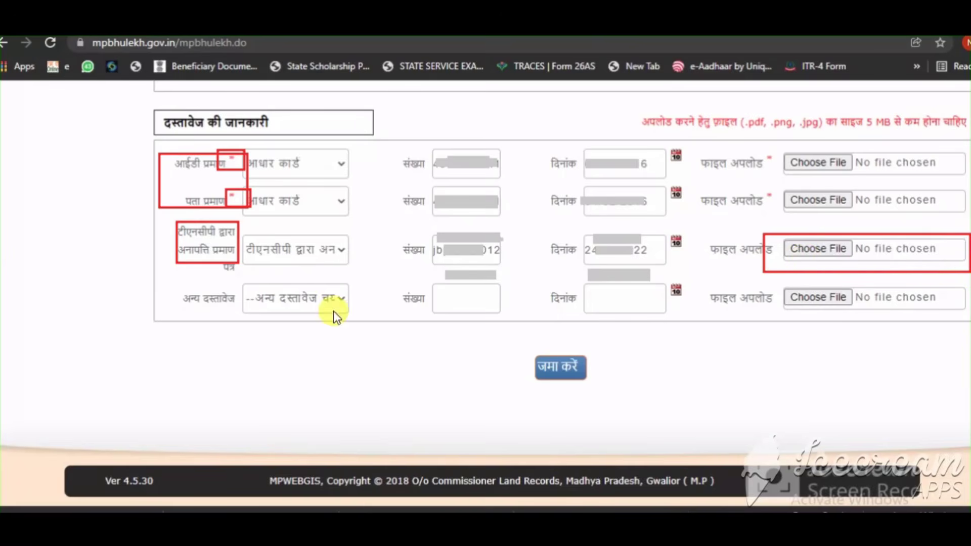
Examine the अन्य दस्तावेज row and the type, number, date and file fields of the TNCP no-objection certificate
{"action": "mouse_move", "coordinate": [163, 284]}
{"action": "left_mouse_down"}
{"action": "mouse_move", "coordinate": [299, 329]}
{"action": "mouse_move", "coordinate": [739, 337]}
{"action": "mouse_move", "coordinate": [942, 327]}
{"action": "left_mouse_up"}
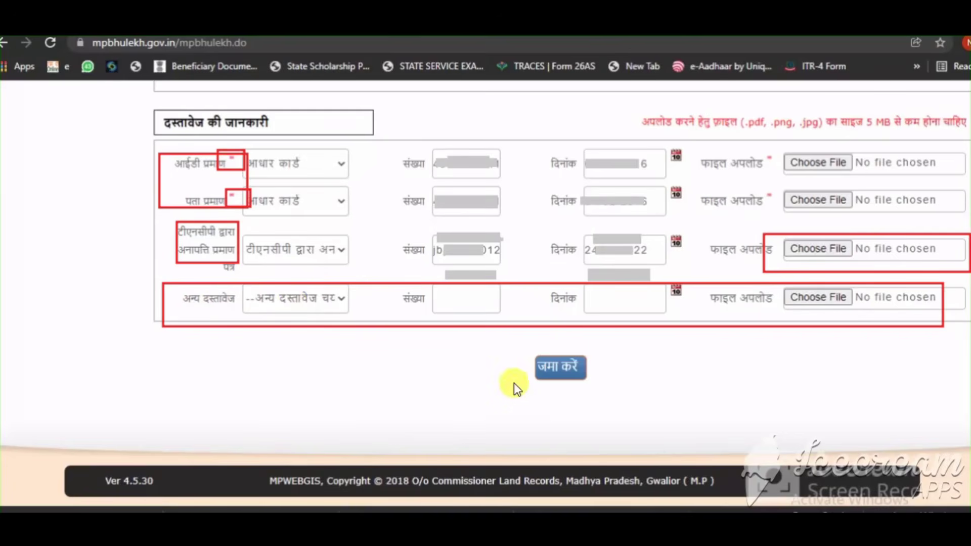
{"action": "mouse_move", "coordinate": [186, 283]}
{"action": "left_mouse_down"}
{"action": "mouse_move", "coordinate": [512, 368]}
{"action": "mouse_move", "coordinate": [961, 319]}
{"action": "left_mouse_up"}
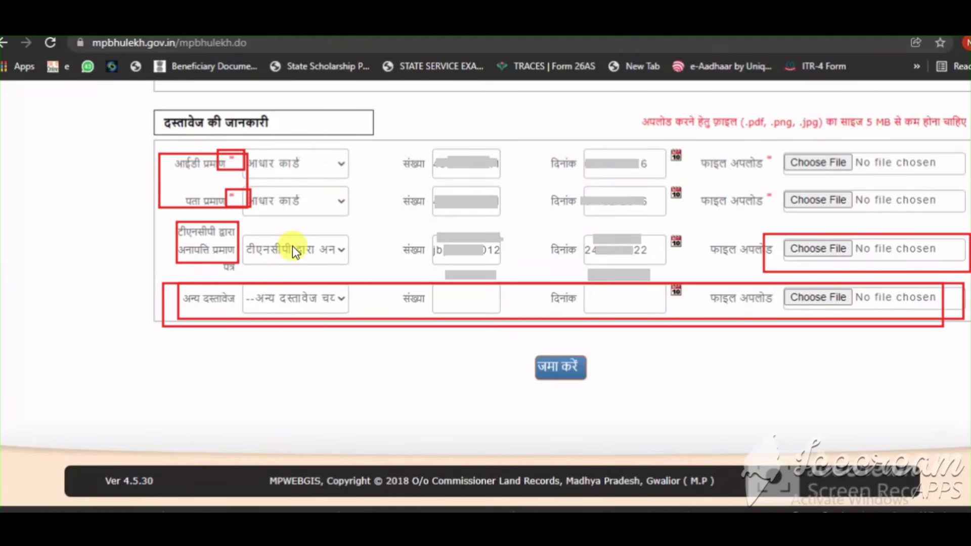
{"action": "left_click_drag", "start_coordinate": [250, 238], "coordinate": [369, 267]}
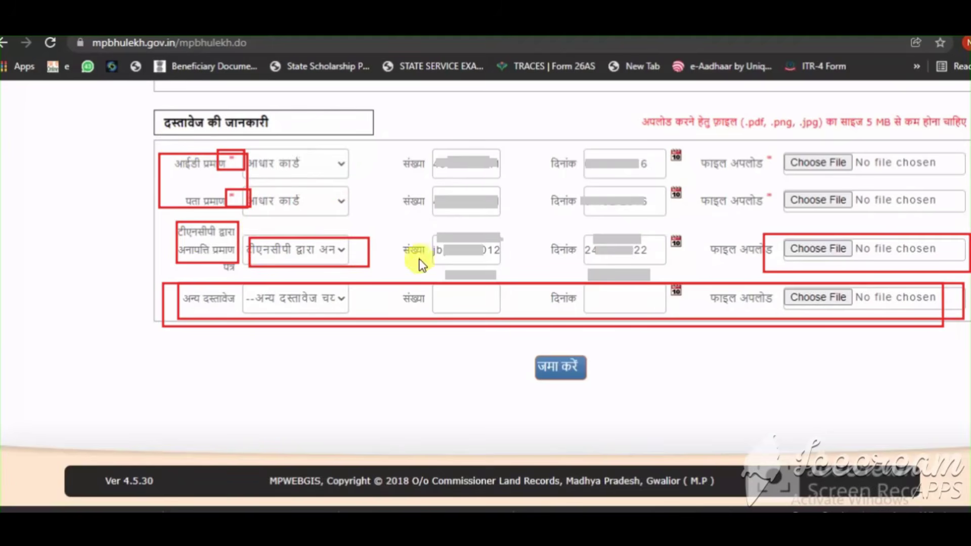
{"action": "left_click_drag", "start_coordinate": [410, 238], "coordinate": [489, 253]}
{"action": "left_click_drag", "start_coordinate": [547, 265], "coordinate": [793, 263]}
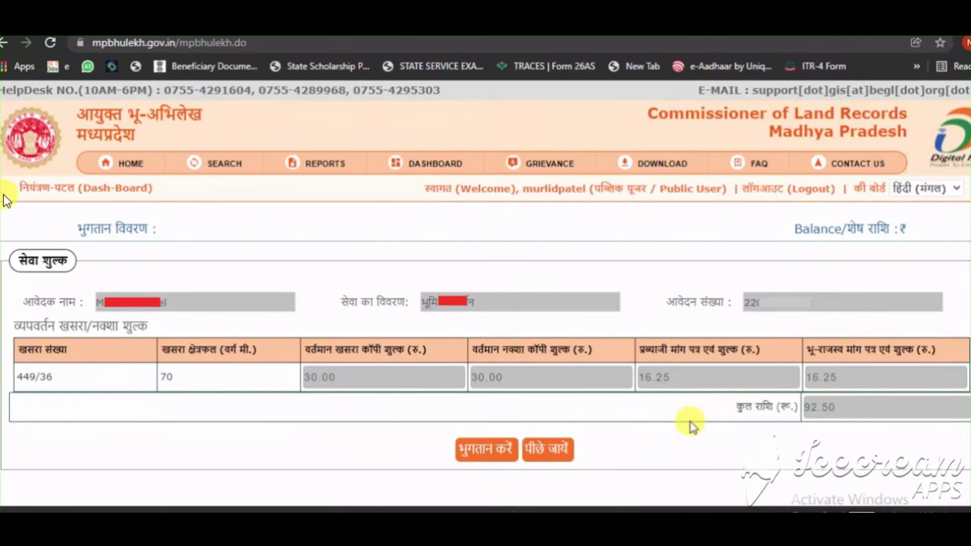
Review the service fee breakdown by khasra area, khasra copy, map copy, premium and land revenue demand letters, and total amount
{"action": "mouse_move", "coordinate": [3, 195]}
{"action": "left_mouse_down"}
{"action": "mouse_move", "coordinate": [325, 314]}
{"action": "mouse_move", "coordinate": [968, 478]}
{"action": "left_mouse_up"}
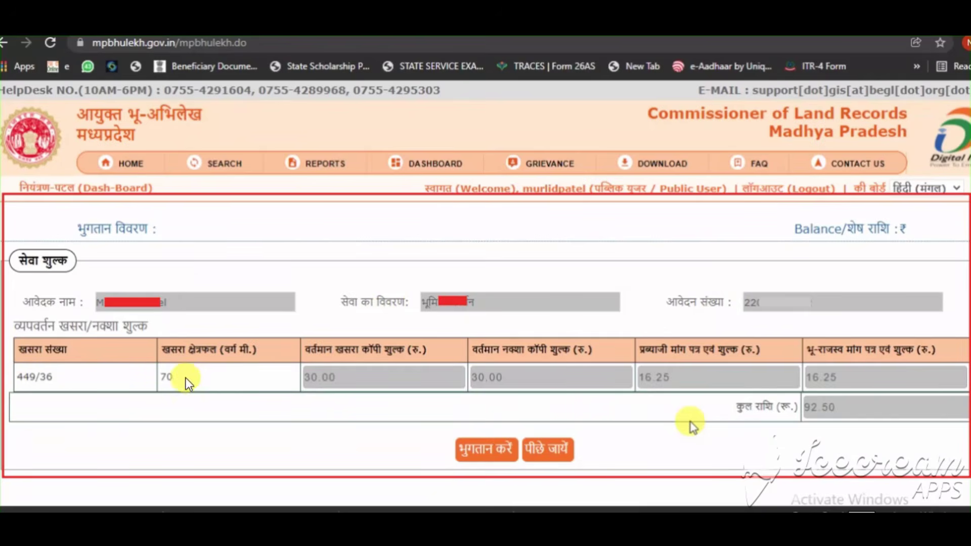
{"action": "left_click_drag", "start_coordinate": [154, 365], "coordinate": [211, 385]}
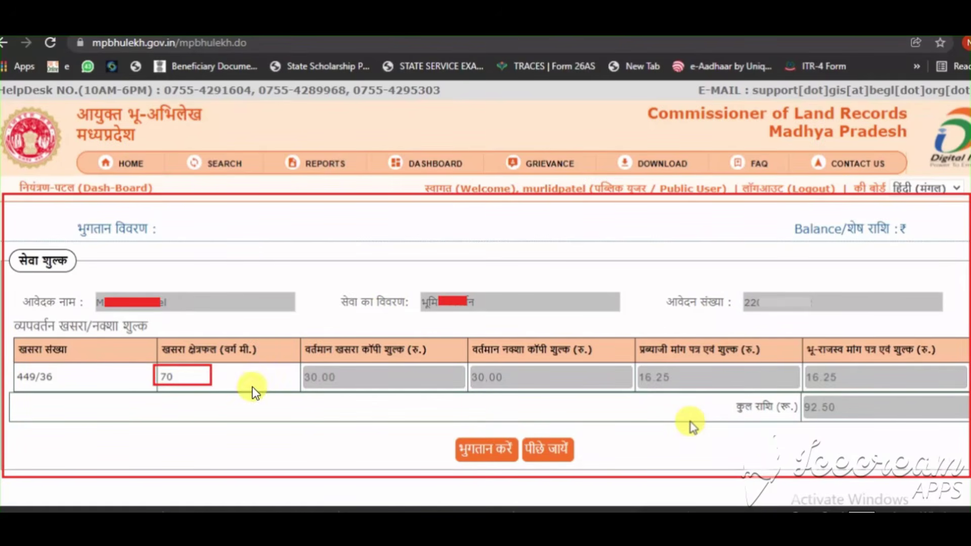
{"action": "mouse_move", "coordinate": [292, 371]}
{"action": "left_mouse_down"}
{"action": "mouse_move", "coordinate": [406, 401]}
{"action": "mouse_move", "coordinate": [424, 396]}
{"action": "left_mouse_up"}
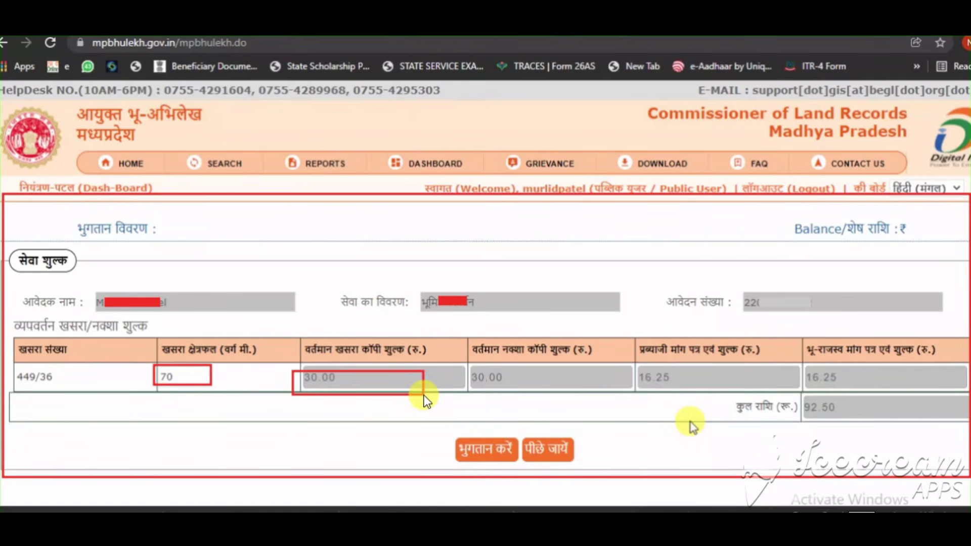
{"action": "left_click_drag", "start_coordinate": [465, 368], "coordinate": [545, 380]}
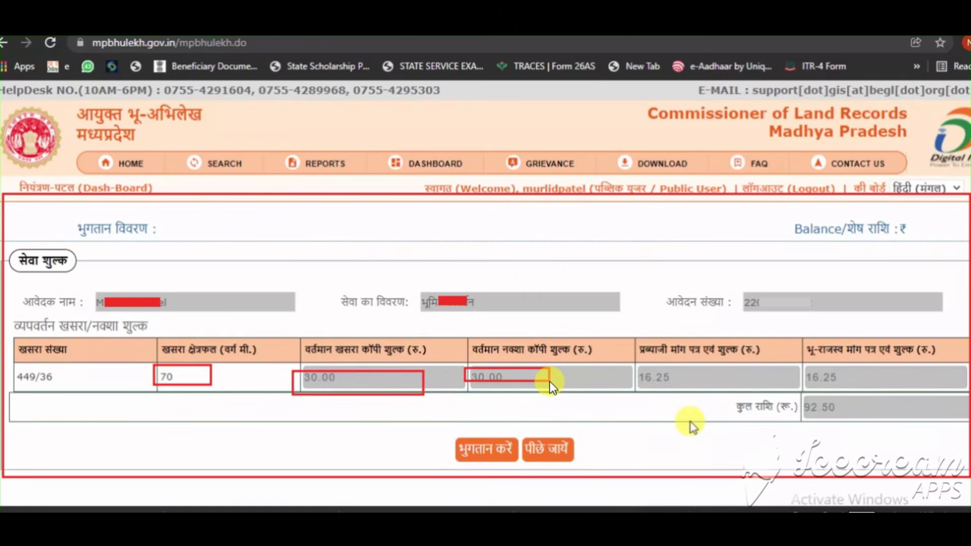
{"action": "left_click_drag", "start_coordinate": [622, 366], "coordinate": [855, 388]}
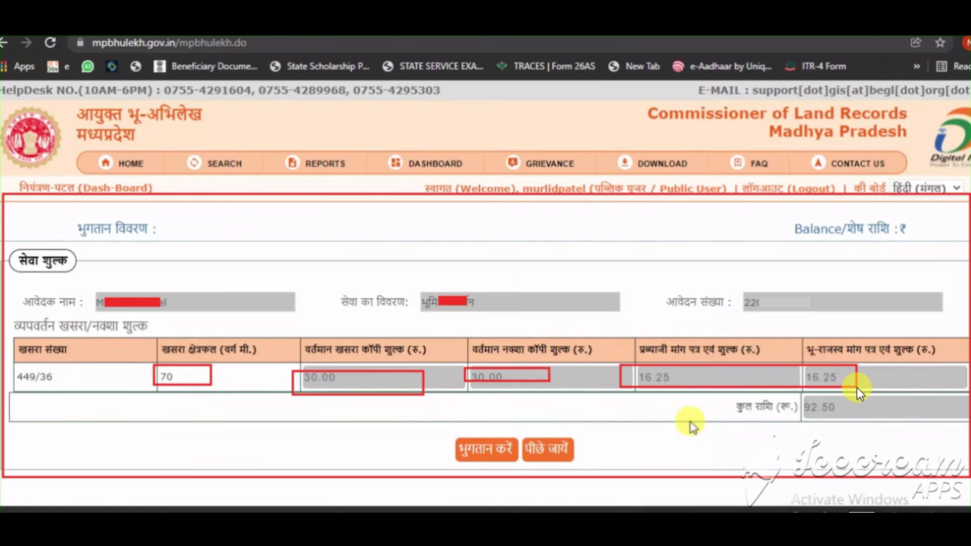
{"action": "left_click_drag", "start_coordinate": [714, 394], "coordinate": [884, 425]}
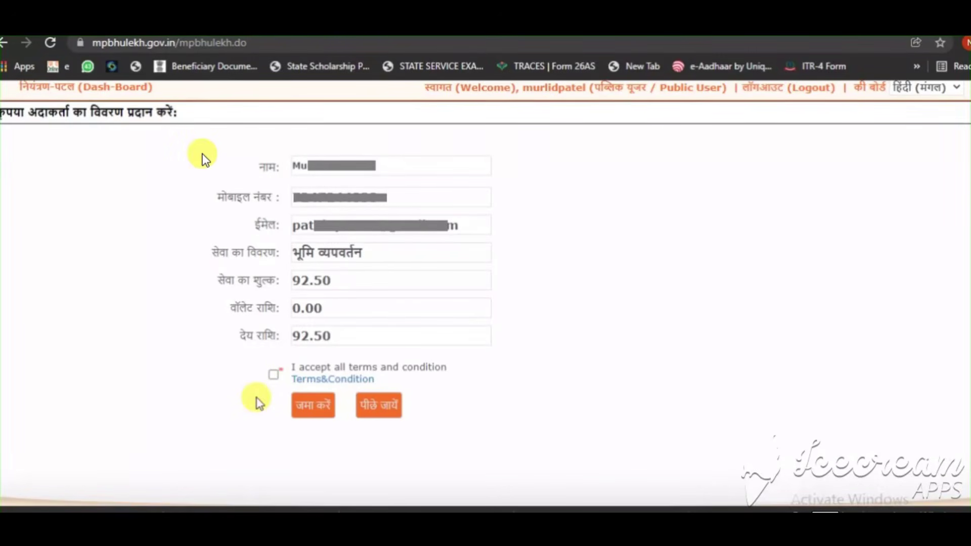
Review the payer details form with its terms acceptance, and the card, net banking and UPI options on the CCAvenue payment page
{"action": "mouse_move", "coordinate": [183, 134]}
{"action": "left_mouse_down"}
{"action": "mouse_move", "coordinate": [306, 233]}
{"action": "mouse_move", "coordinate": [490, 456]}
{"action": "left_mouse_up"}
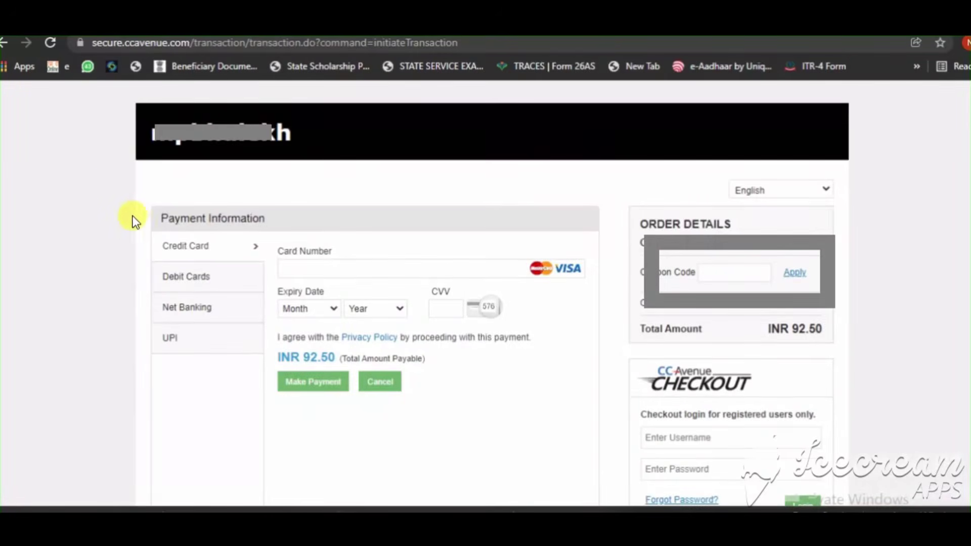
{"action": "mouse_move", "coordinate": [135, 201]}
{"action": "left_mouse_down"}
{"action": "mouse_move", "coordinate": [253, 263]}
{"action": "mouse_move", "coordinate": [585, 375]}
{"action": "mouse_move", "coordinate": [611, 419]}
{"action": "left_mouse_up"}
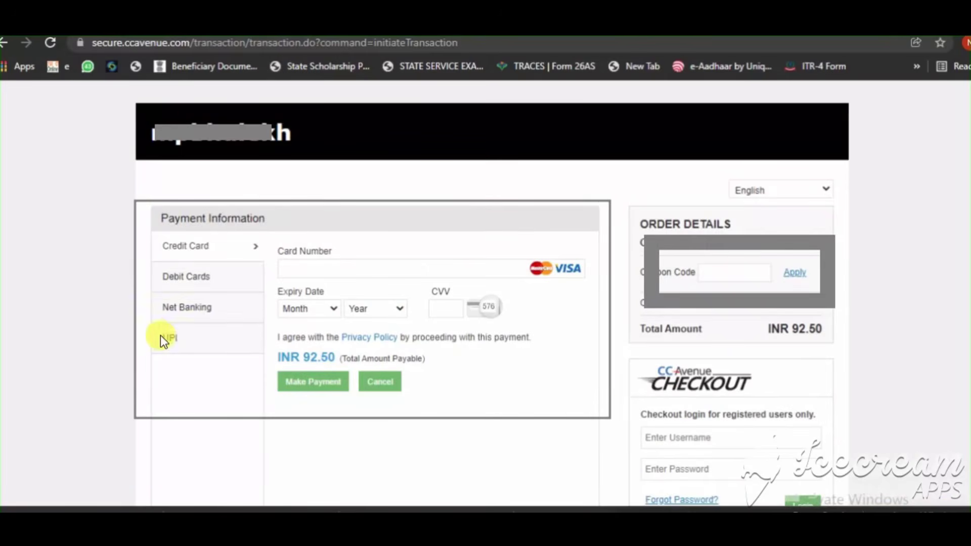
{"action": "left_click_drag", "start_coordinate": [149, 328], "coordinate": [412, 402]}
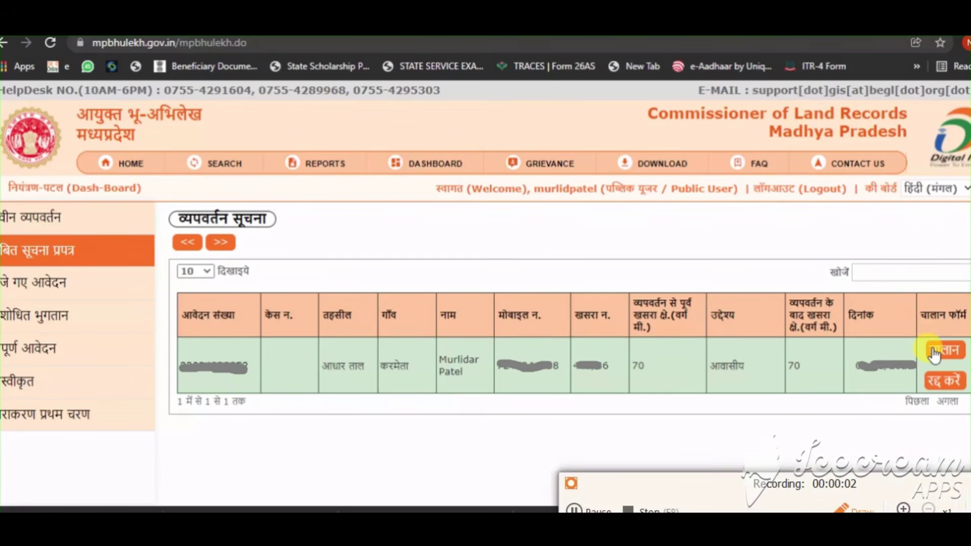
Examine the pending intimation, sent application, payment, completed and rejected sections of the diversion dashboard, and the व्यपवर्तन सूचना table
{"action": "left_click", "coordinate": [706, 486]}
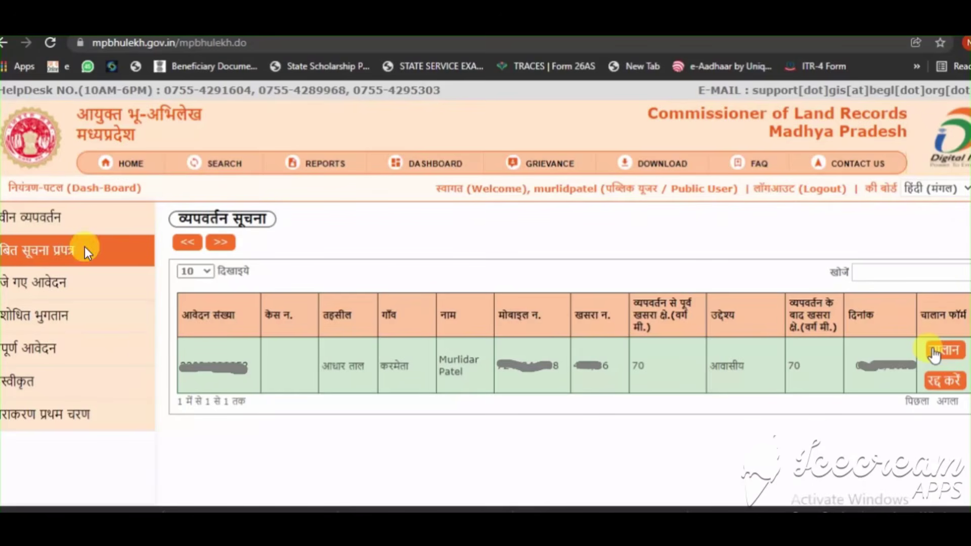
{"action": "mouse_move", "coordinate": [4, 210]}
{"action": "left_mouse_down"}
{"action": "mouse_move", "coordinate": [77, 331]}
{"action": "mouse_move", "coordinate": [43, 184]}
{"action": "mouse_move", "coordinate": [1, 167]}
{"action": "left_mouse_up"}
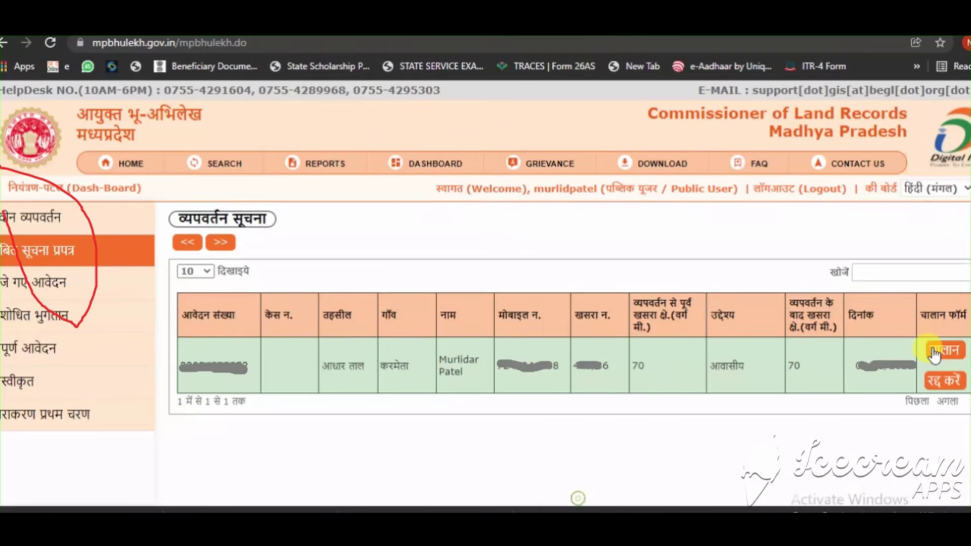
{"action": "mouse_move", "coordinate": [17, 269]}
{"action": "left_mouse_down"}
{"action": "mouse_move", "coordinate": [7, 258]}
{"action": "mouse_move", "coordinate": [96, 251]}
{"action": "mouse_move", "coordinate": [19, 233]}
{"action": "left_mouse_up"}
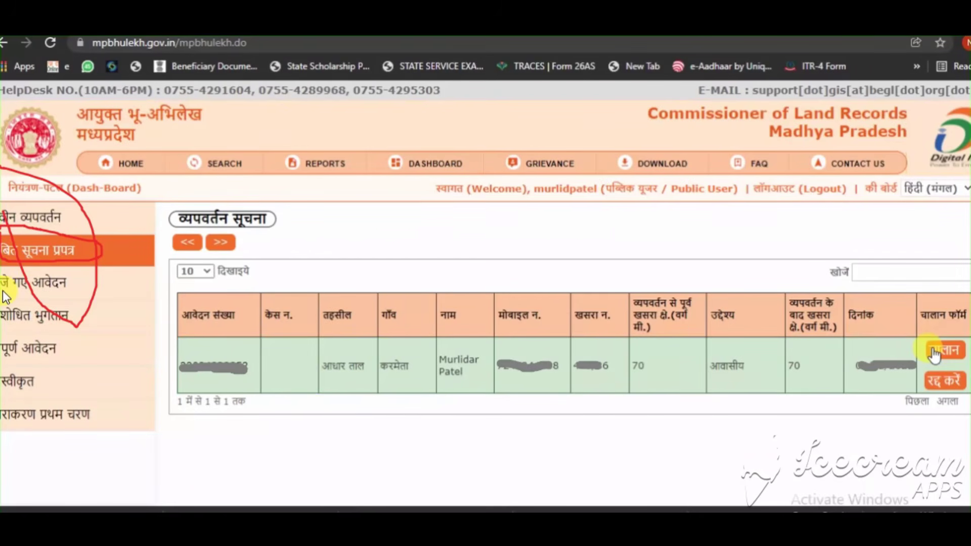
{"action": "mouse_move", "coordinate": [7, 296]}
{"action": "left_mouse_down"}
{"action": "mouse_move", "coordinate": [75, 289]}
{"action": "mouse_move", "coordinate": [53, 270]}
{"action": "mouse_move", "coordinate": [4, 277]}
{"action": "left_mouse_up"}
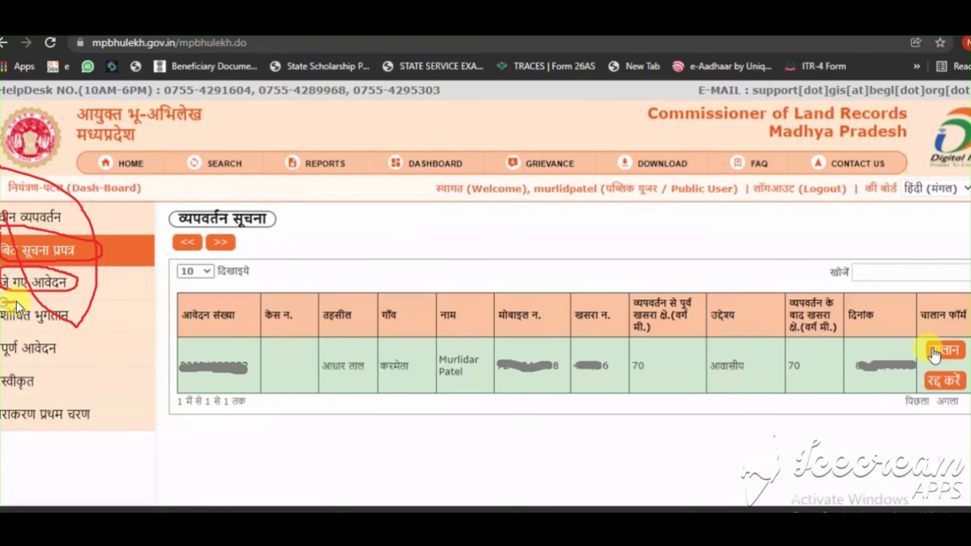
{"action": "mouse_move", "coordinate": [68, 307]}
{"action": "left_mouse_down"}
{"action": "mouse_move", "coordinate": [91, 331]}
{"action": "mouse_move", "coordinate": [15, 345]}
{"action": "mouse_move", "coordinate": [2, 315]}
{"action": "left_mouse_up"}
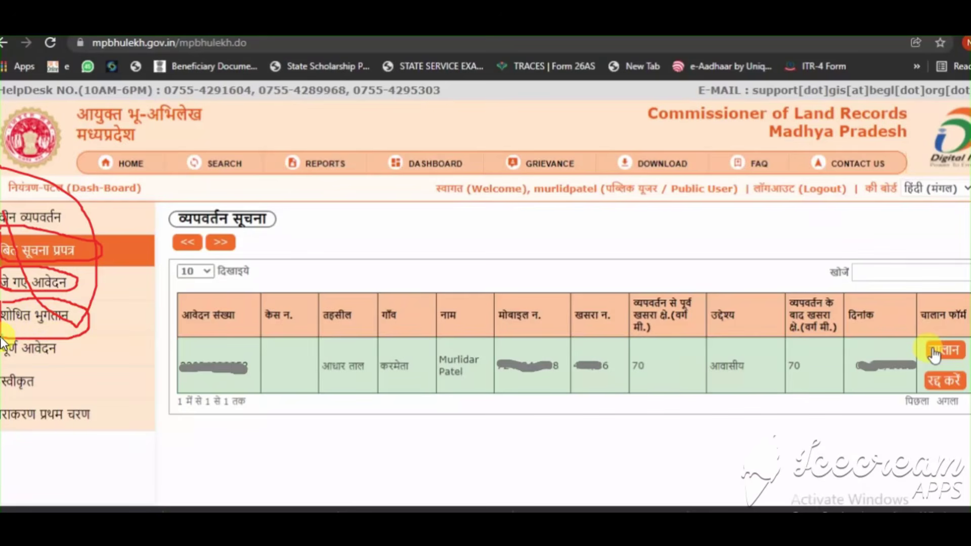
{"action": "mouse_move", "coordinate": [56, 344]}
{"action": "left_mouse_down"}
{"action": "mouse_move", "coordinate": [56, 382]}
{"action": "mouse_move", "coordinate": [10, 377]}
{"action": "mouse_move", "coordinate": [5, 329]}
{"action": "mouse_move", "coordinate": [2, 344]}
{"action": "mouse_move", "coordinate": [45, 389]}
{"action": "mouse_move", "coordinate": [5, 405]}
{"action": "mouse_move", "coordinate": [20, 360]}
{"action": "left_mouse_up"}
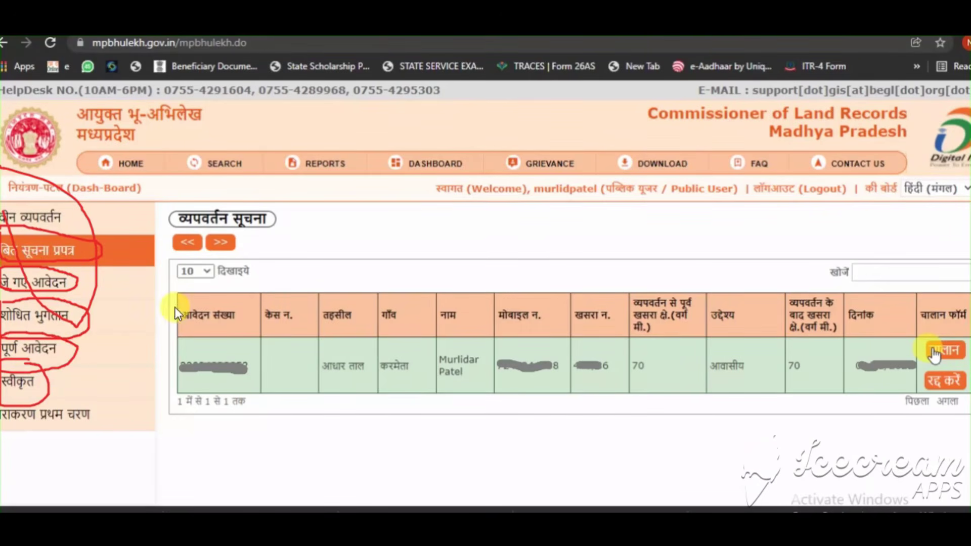
{"action": "mouse_move", "coordinate": [185, 291]}
{"action": "left_mouse_down"}
{"action": "mouse_move", "coordinate": [770, 285]}
{"action": "mouse_move", "coordinate": [964, 374]}
{"action": "mouse_move", "coordinate": [241, 470]}
{"action": "mouse_move", "coordinate": [156, 325]}
{"action": "mouse_move", "coordinate": [192, 296]}
{"action": "left_mouse_up"}
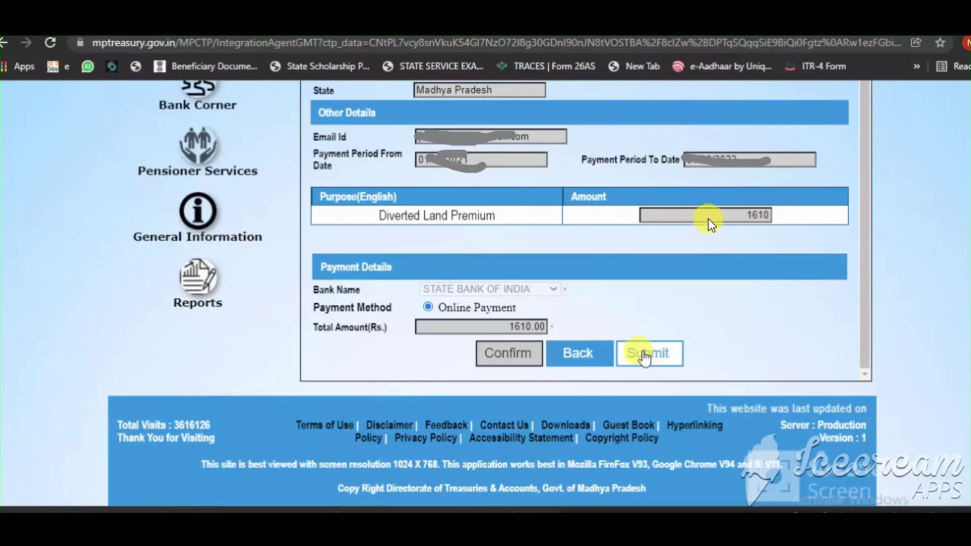
Check the Diverted Land Premium amount, submit the treasury challan, note its URN, and choose SBI Net Banking / yono for payment
{"action": "mouse_move", "coordinate": [735, 207]}
{"action": "left_mouse_down"}
{"action": "mouse_move", "coordinate": [781, 217]}
{"action": "mouse_move", "coordinate": [723, 211]}
{"action": "left_mouse_up"}
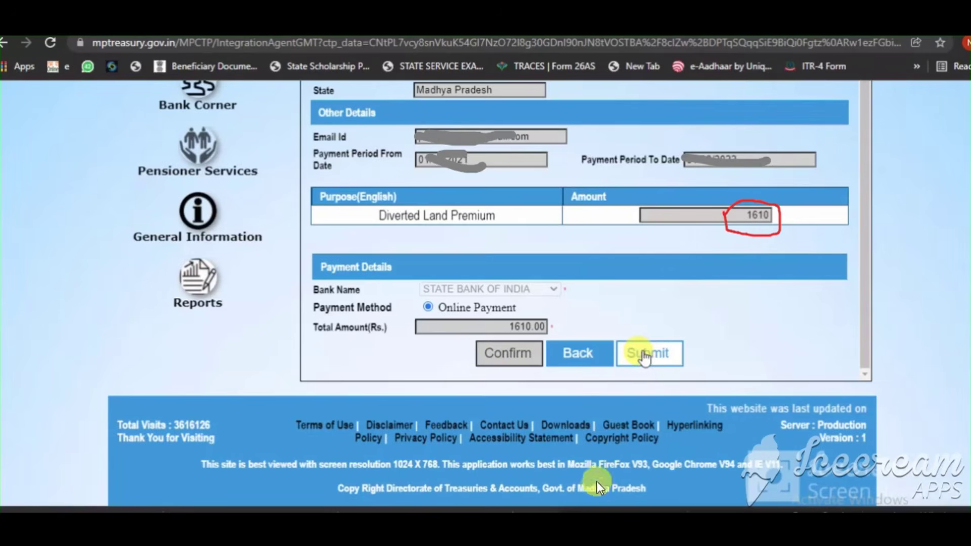
{"action": "left_click", "coordinate": [644, 355]}
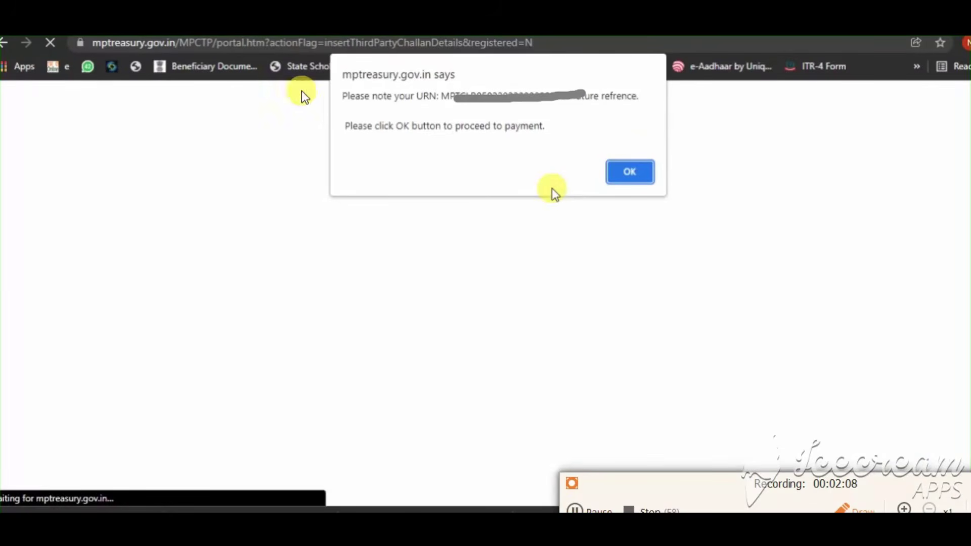
{"action": "left_click_drag", "start_coordinate": [336, 61], "coordinate": [678, 187]}
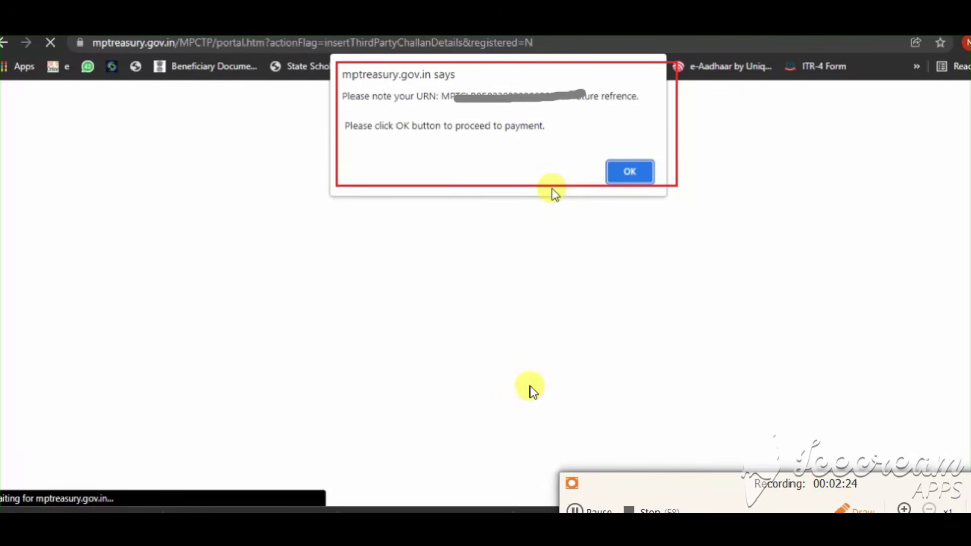
{"action": "left_click", "coordinate": [577, 508]}
{"action": "left_click", "coordinate": [577, 509]}
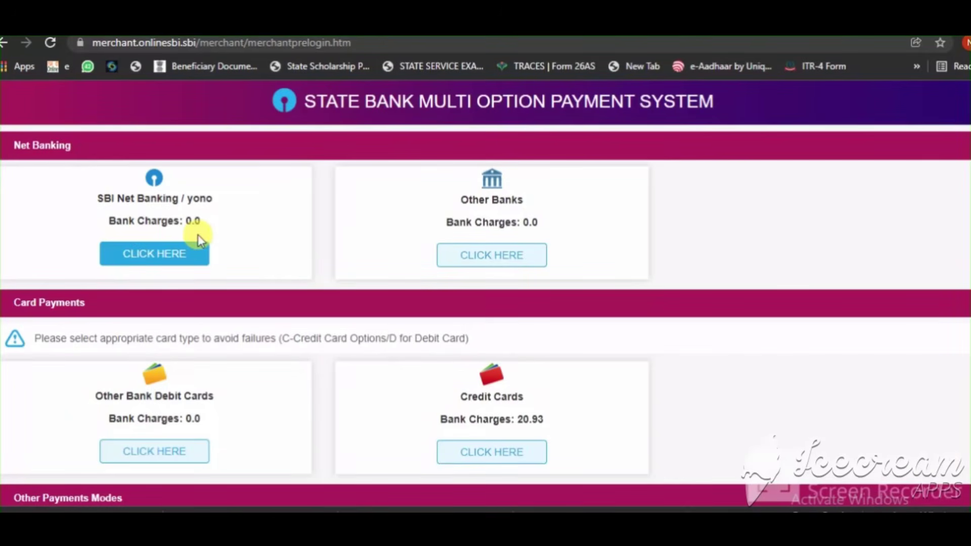
{"action": "left_click", "coordinate": [149, 254]}
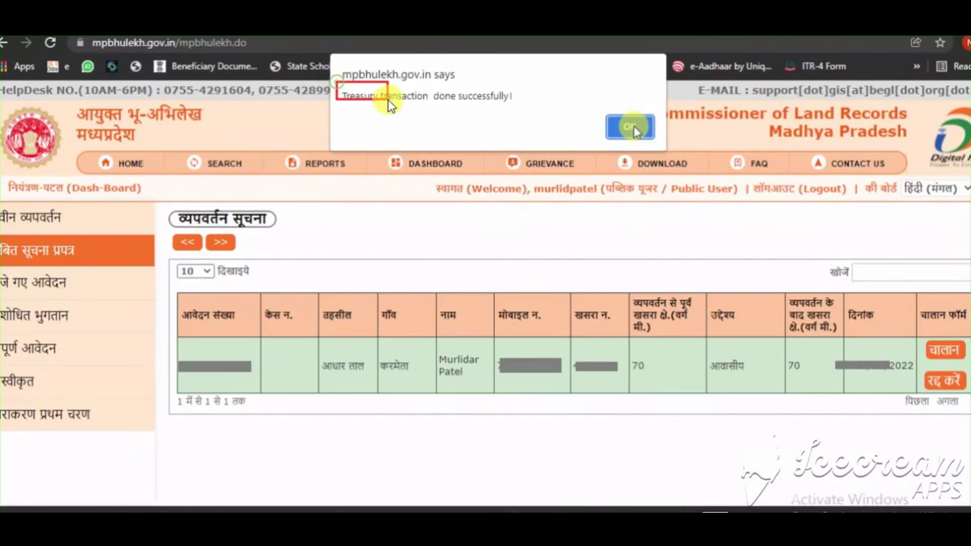
Read and acknowledge the treasury transaction message on the MP Bhulekh portal
{"action": "mouse_move", "coordinate": [389, 107]}
{"action": "left_mouse_down"}
{"action": "mouse_move", "coordinate": [516, 110]}
{"action": "mouse_move", "coordinate": [523, 118]}
{"action": "left_mouse_up"}
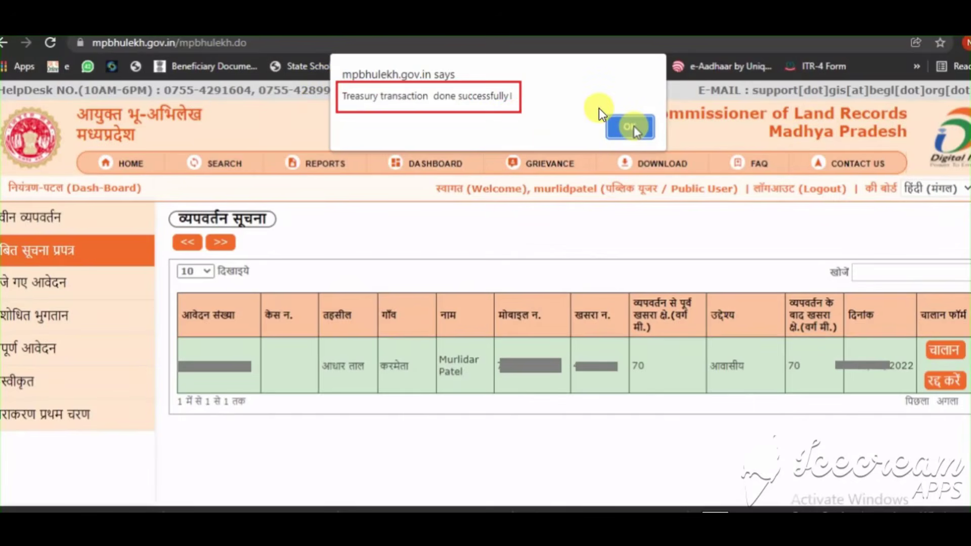
{"action": "left_click_drag", "start_coordinate": [598, 107], "coordinate": [657, 147]}
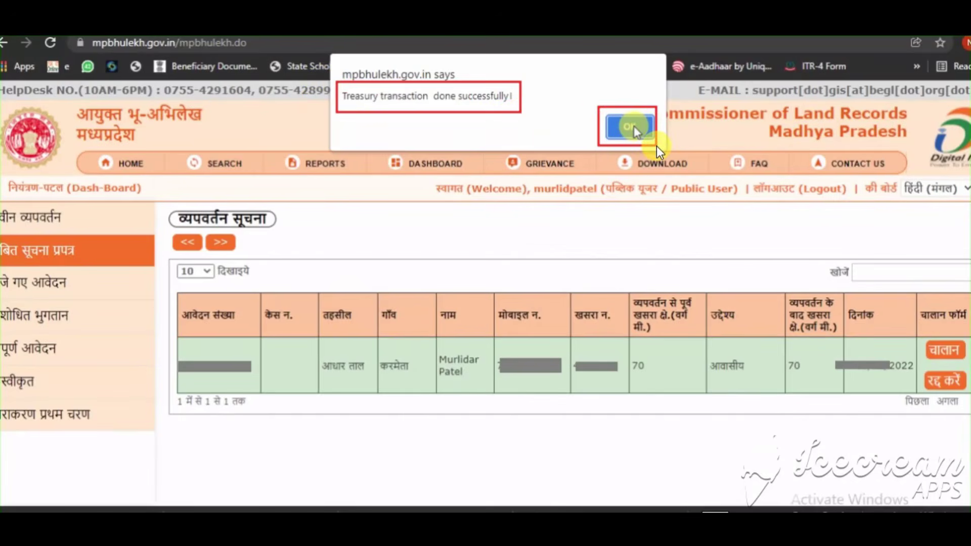
{"action": "left_click", "coordinate": [633, 126]}
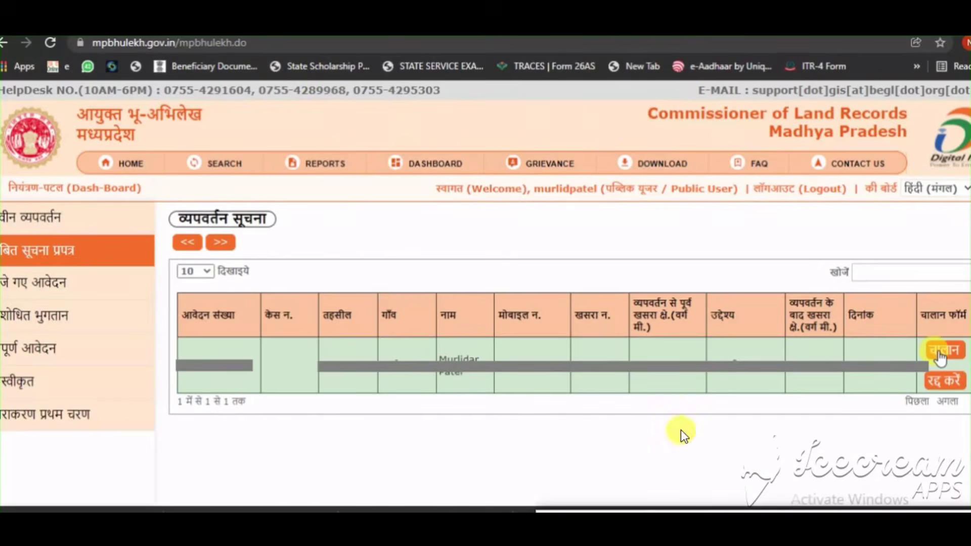
Open the चालान form of the land diversion application in the pending सूचना प्रपत्र list
{"action": "left_click_drag", "start_coordinate": [908, 333], "coordinate": [967, 361]}
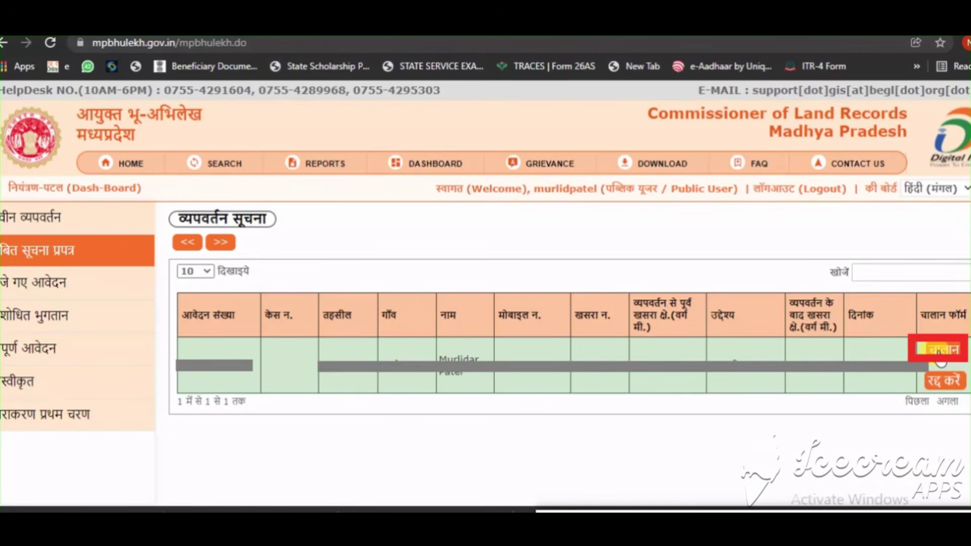
{"action": "left_click", "coordinate": [939, 350]}
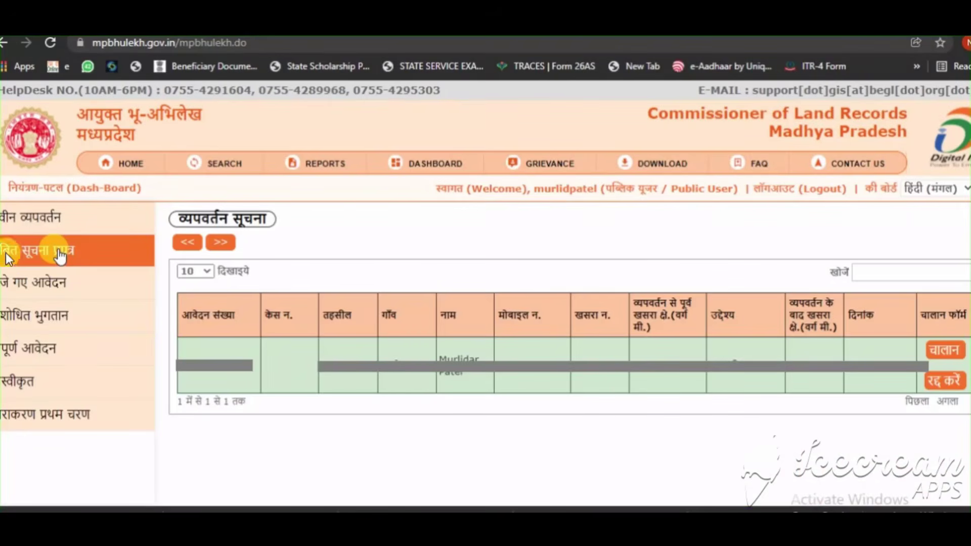
{"action": "left_click_drag", "start_coordinate": [1, 233], "coordinate": [138, 270]}
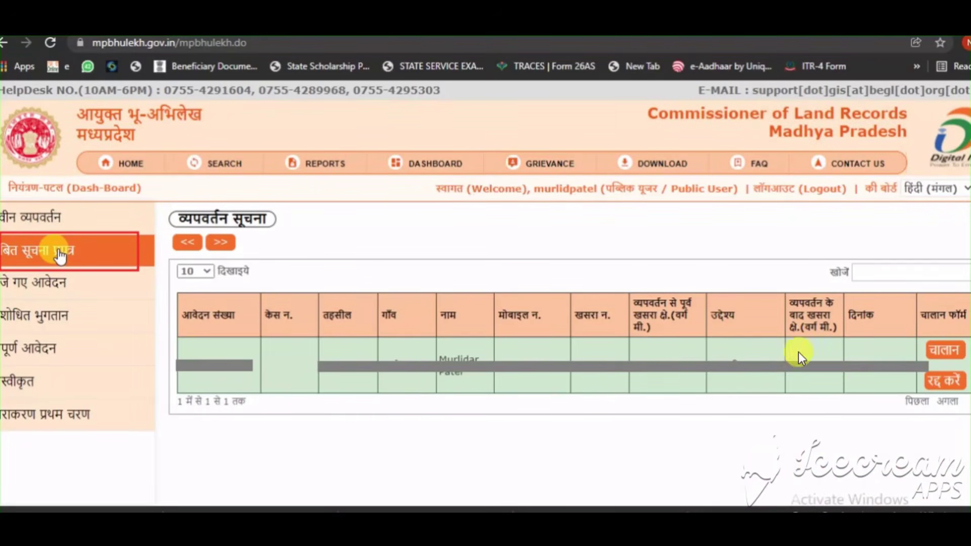
{"action": "left_click_drag", "start_coordinate": [923, 338], "coordinate": [968, 364]}
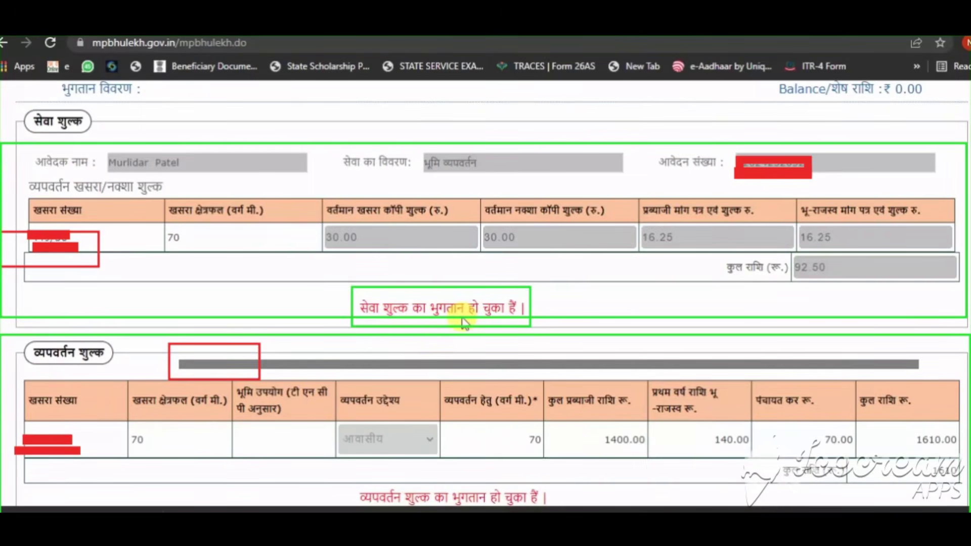
Review the diversion fee payment status, the document list with its file downloads, and the सूचना प्रपत्र जेनरेट करें option
{"action": "left_click_drag", "start_coordinate": [351, 485], "coordinate": [550, 510]}
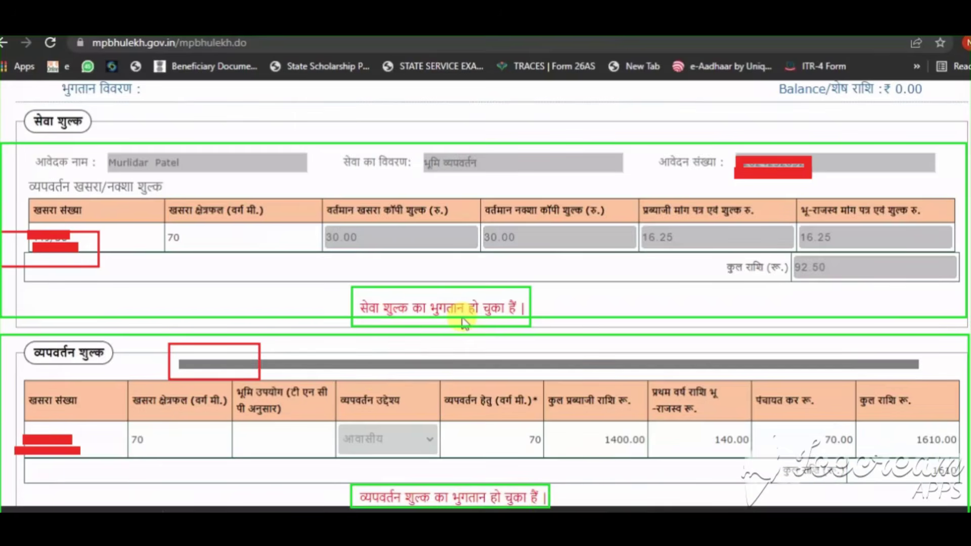
{"action": "scroll", "coordinate": [463, 321], "scroll_direction": "down", "scroll_amount": 7}
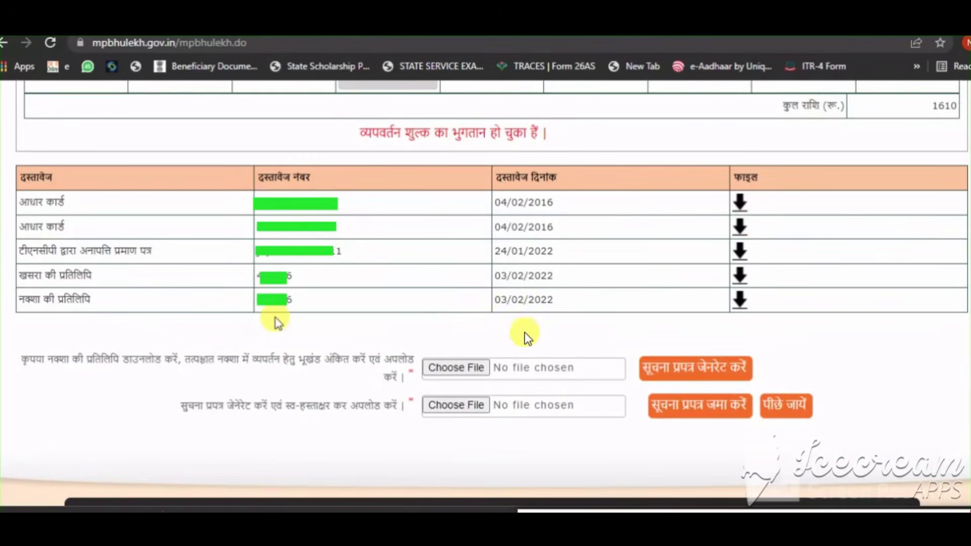
{"action": "mouse_move", "coordinate": [632, 347]}
{"action": "left_mouse_down"}
{"action": "mouse_move", "coordinate": [713, 402]}
{"action": "mouse_move", "coordinate": [772, 390]}
{"action": "left_mouse_up"}
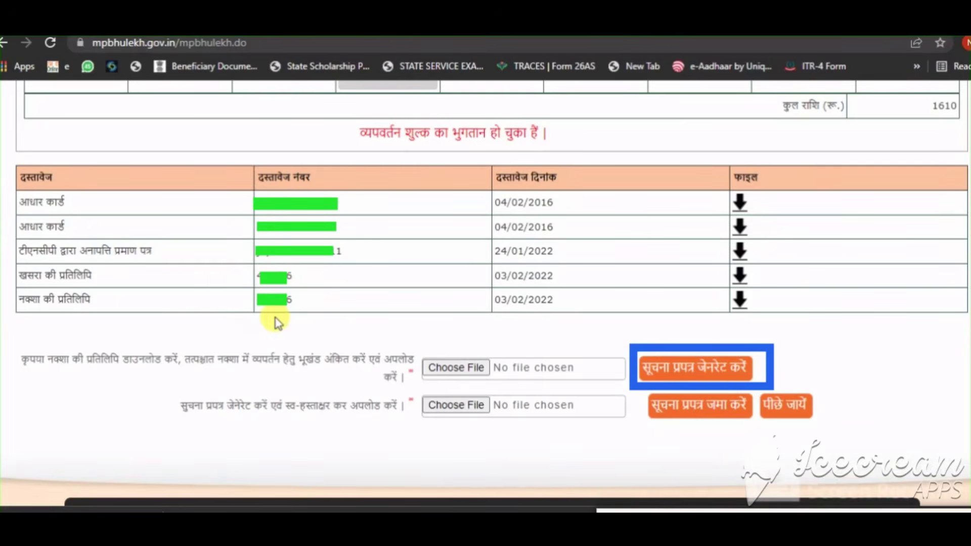
Generate the सूचना प्रपत्र with NAKSHA.jpg as the marked map copy, and check its applicant signature and स्थान fields
{"action": "mouse_move", "coordinate": [12, 291]}
{"action": "left_mouse_down"}
{"action": "mouse_move", "coordinate": [124, 318]}
{"action": "mouse_move", "coordinate": [782, 316]}
{"action": "left_mouse_up"}
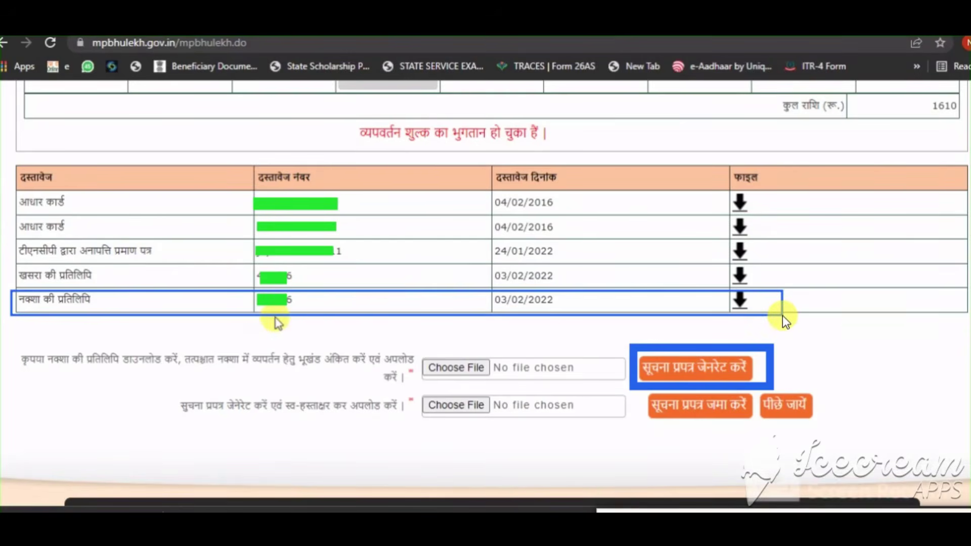
{"action": "left_click_drag", "start_coordinate": [722, 291], "coordinate": [757, 311]}
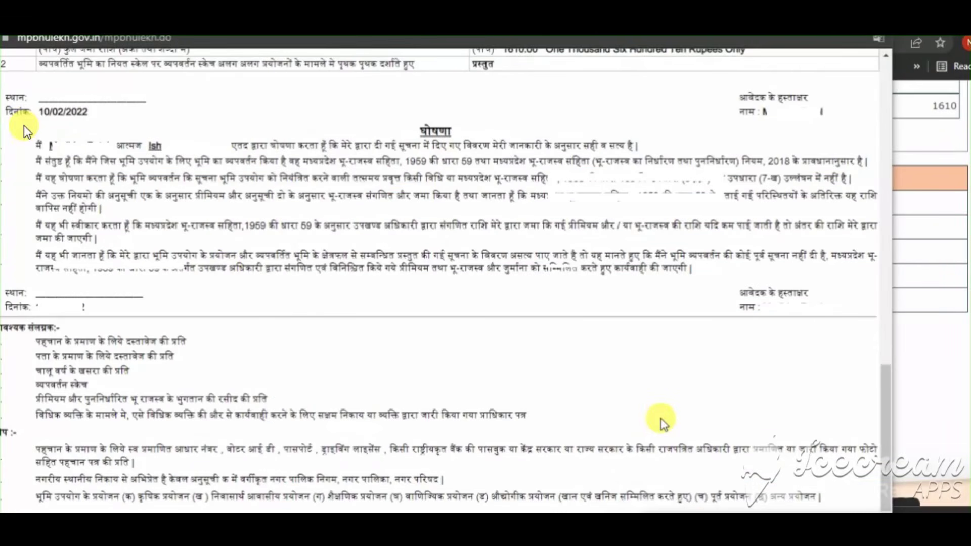
{"action": "left_click_drag", "start_coordinate": [682, 78], "coordinate": [840, 141]}
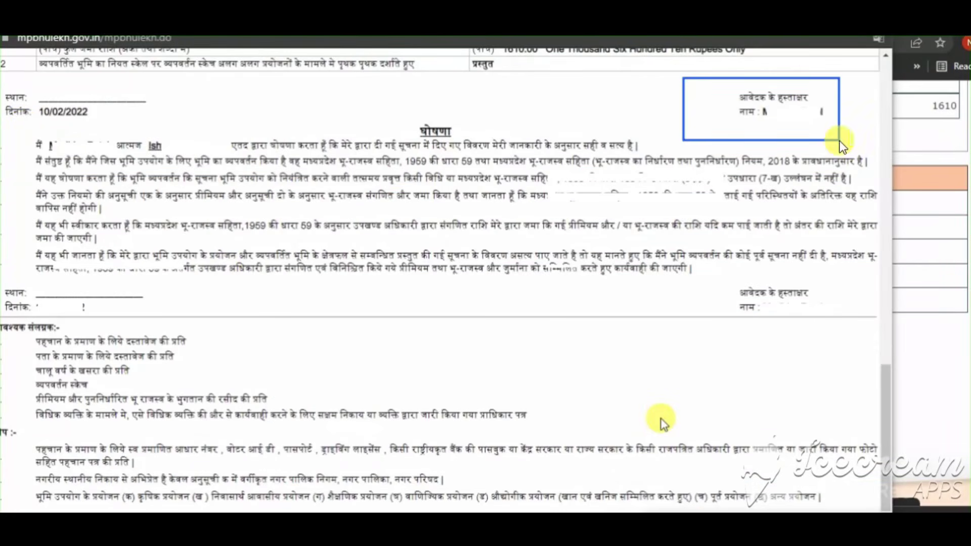
{"action": "mouse_move", "coordinate": [719, 275]}
{"action": "left_mouse_down"}
{"action": "mouse_move", "coordinate": [808, 326]}
{"action": "mouse_move", "coordinate": [836, 317]}
{"action": "left_mouse_up"}
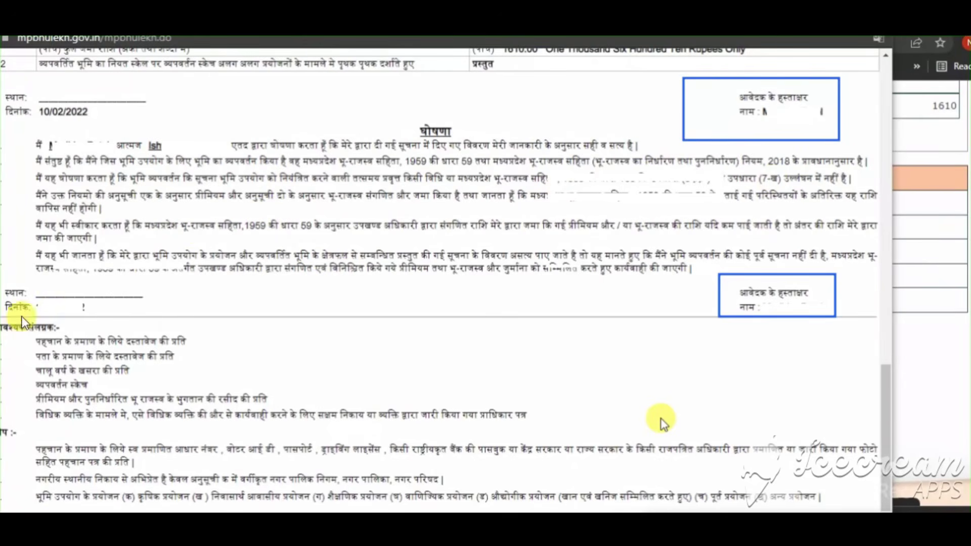
{"action": "left_click_drag", "start_coordinate": [25, 292], "coordinate": [205, 301]}
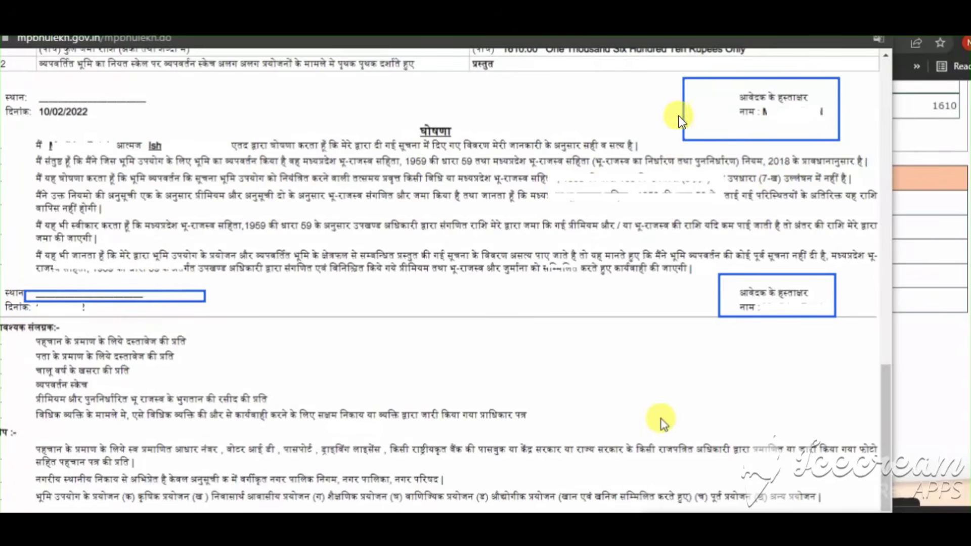
{"action": "left_click_drag", "start_coordinate": [673, 92], "coordinate": [839, 121]}
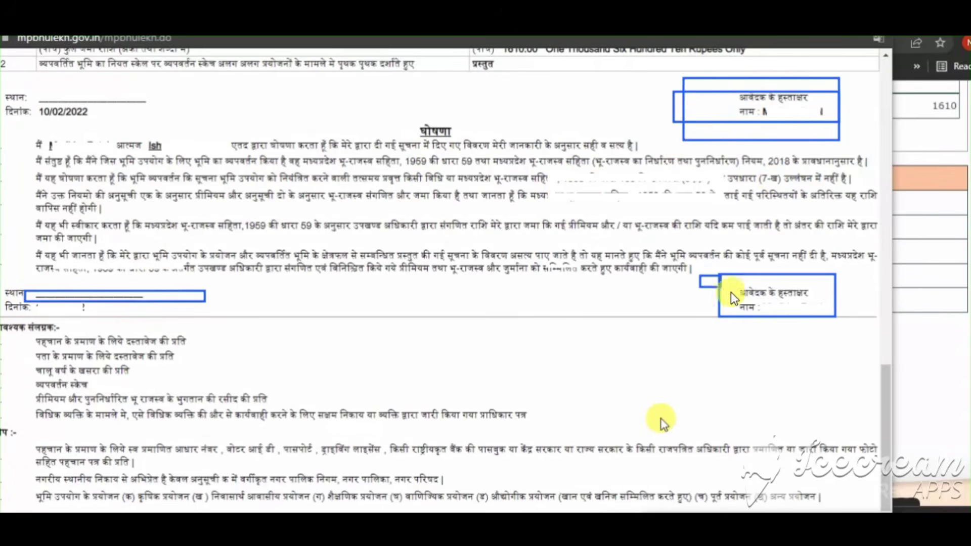
{"action": "left_click_drag", "start_coordinate": [700, 276], "coordinate": [839, 327]}
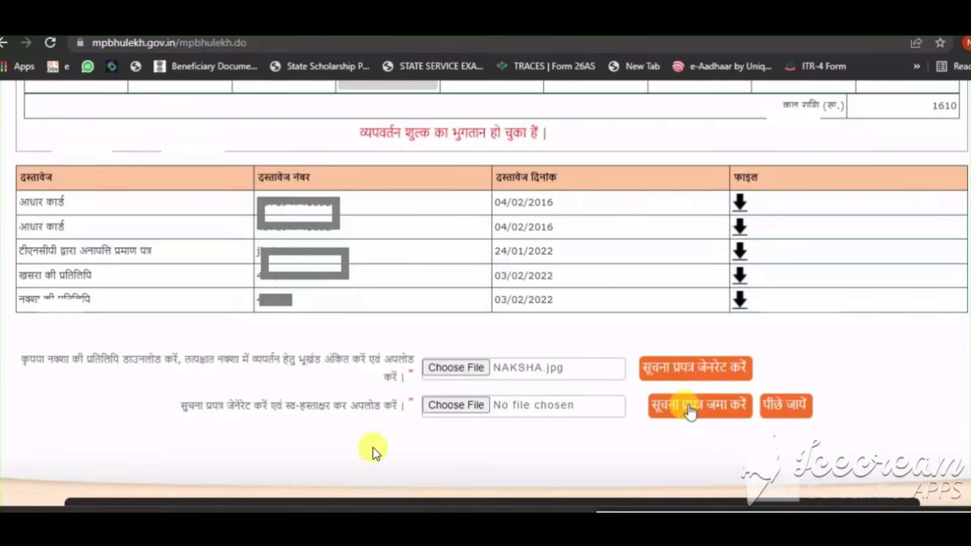
Upload the self-signed सूचना प्रपत्र as prapatramain.pdf and submit it, acknowledging the portal's message
{"action": "left_click_drag", "start_coordinate": [174, 382], "coordinate": [420, 437]}
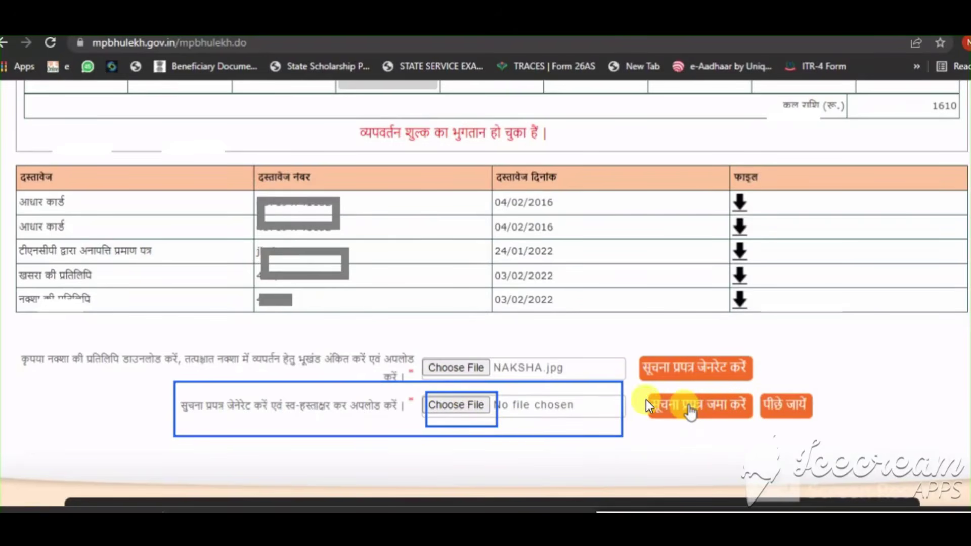
{"action": "mouse_move", "coordinate": [648, 391]}
{"action": "left_mouse_down"}
{"action": "mouse_move", "coordinate": [721, 439]}
{"action": "mouse_move", "coordinate": [761, 438]}
{"action": "left_mouse_up"}
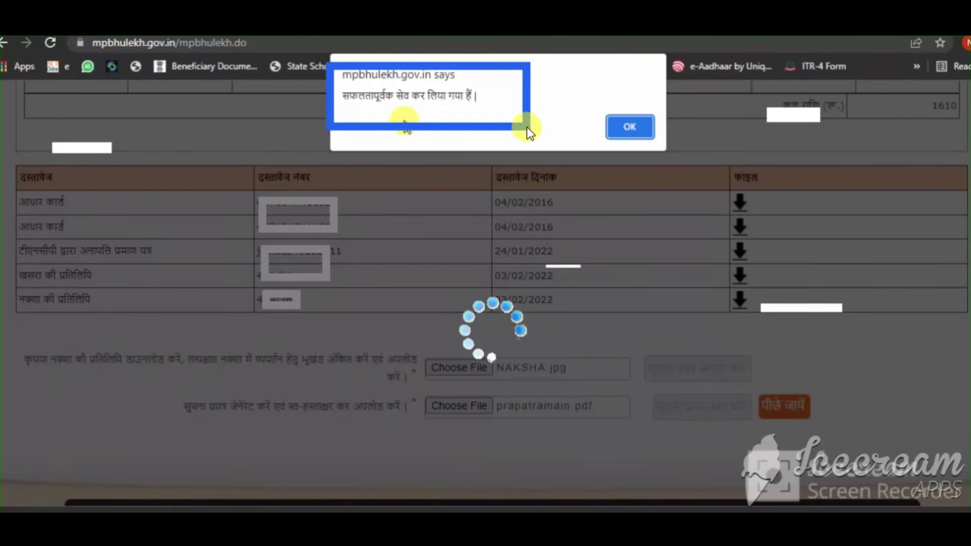
{"action": "left_click_drag", "start_coordinate": [527, 127], "coordinate": [510, 119]}
{"action": "left_click_drag", "start_coordinate": [336, 87], "coordinate": [483, 113]}
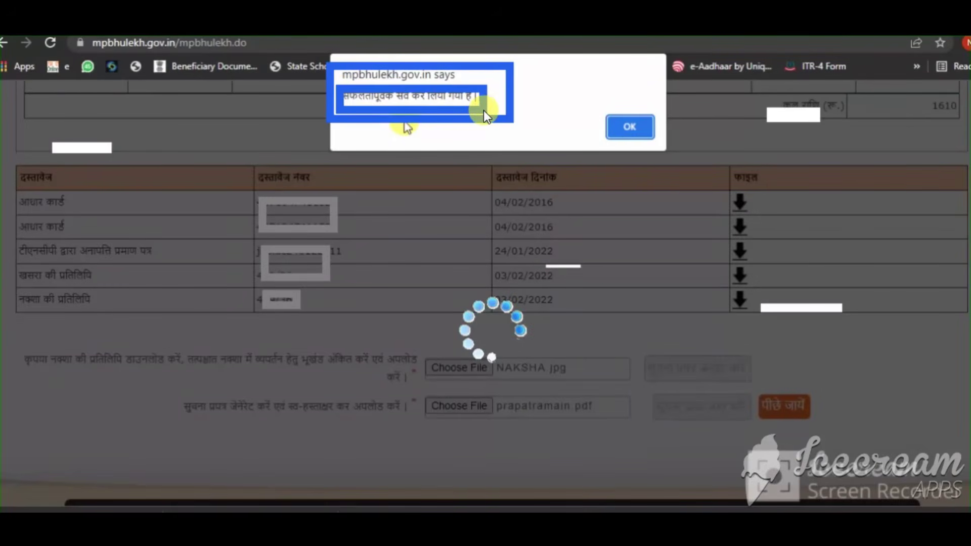
{"action": "left_click_drag", "start_coordinate": [606, 117], "coordinate": [679, 150]}
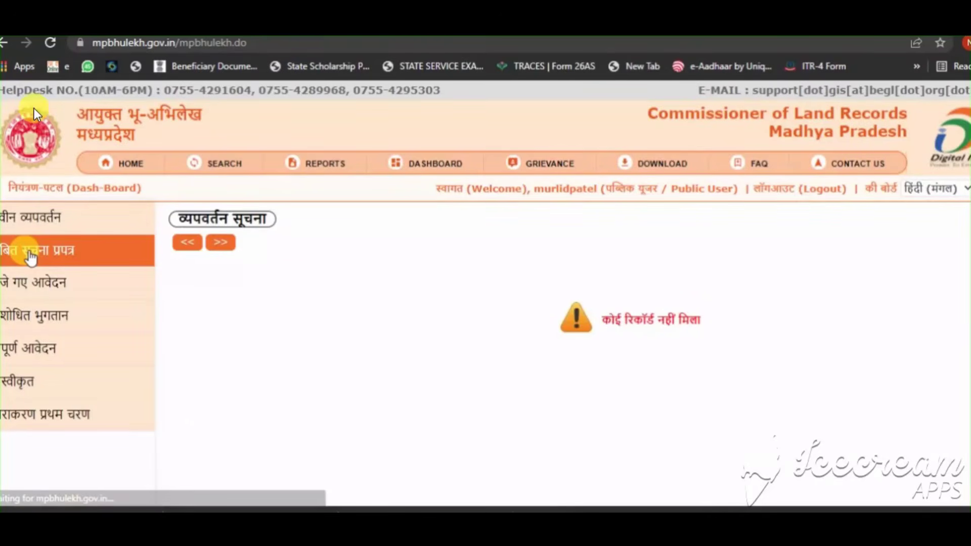
Return to the land diversion section and check the pending सूचना प्रपत्र list for the submitted application
{"action": "mouse_move", "coordinate": [77, 147]}
{"action": "left_mouse_down"}
{"action": "mouse_move", "coordinate": [130, 184]}
{"action": "mouse_move", "coordinate": [168, 186]}
{"action": "left_mouse_up"}
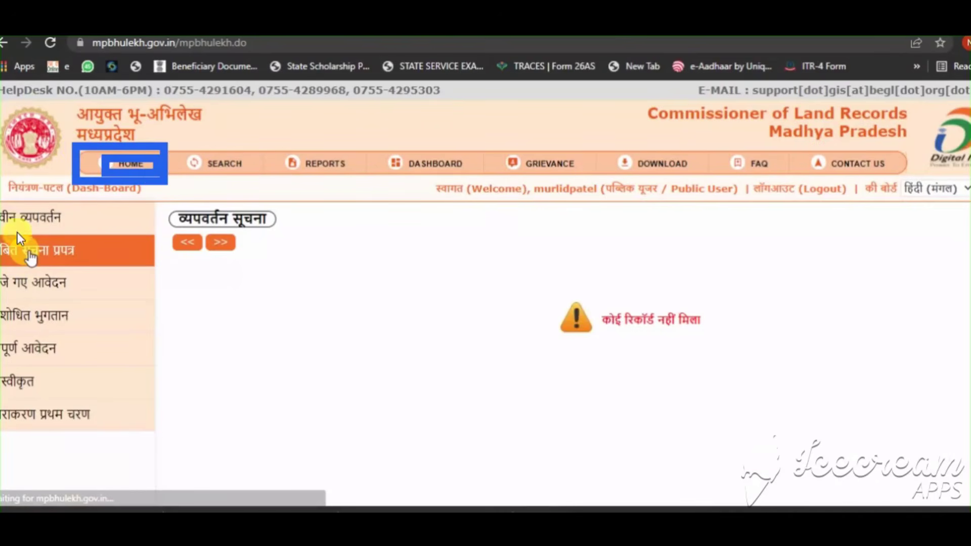
{"action": "mouse_move", "coordinate": [3, 205]}
{"action": "left_mouse_down"}
{"action": "mouse_move", "coordinate": [28, 278]}
{"action": "mouse_move", "coordinate": [129, 432]}
{"action": "left_mouse_up"}
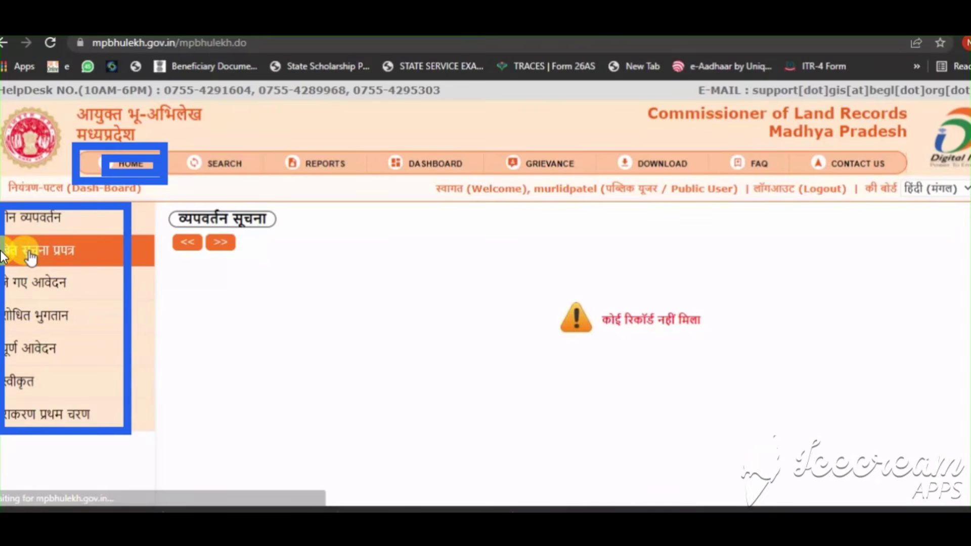
{"action": "mouse_move", "coordinate": [5, 235]}
{"action": "left_mouse_down"}
{"action": "mouse_move", "coordinate": [101, 273]}
{"action": "mouse_move", "coordinate": [102, 262]}
{"action": "left_mouse_up"}
{"action": "mouse_move", "coordinate": [563, 295]}
{"action": "left_mouse_down"}
{"action": "mouse_move", "coordinate": [777, 377]}
{"action": "mouse_move", "coordinate": [729, 351]}
{"action": "left_mouse_up"}
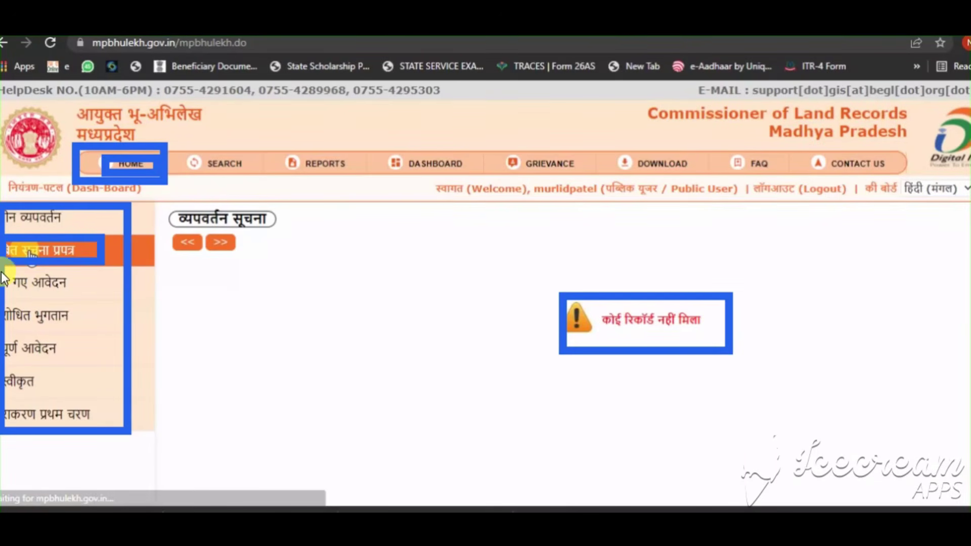
{"action": "left_click_drag", "start_coordinate": [541, 268], "coordinate": [751, 365]}
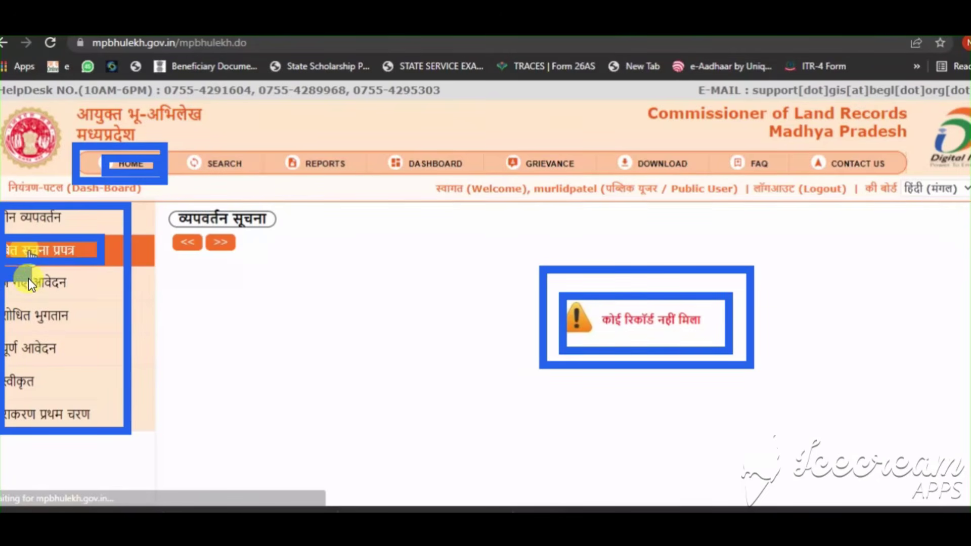
Open the भेजे गए आवेदन list and review the submitted application's number, case number, tehsil, village and applicant details
{"action": "left_click_drag", "start_coordinate": [4, 268], "coordinate": [76, 296]}
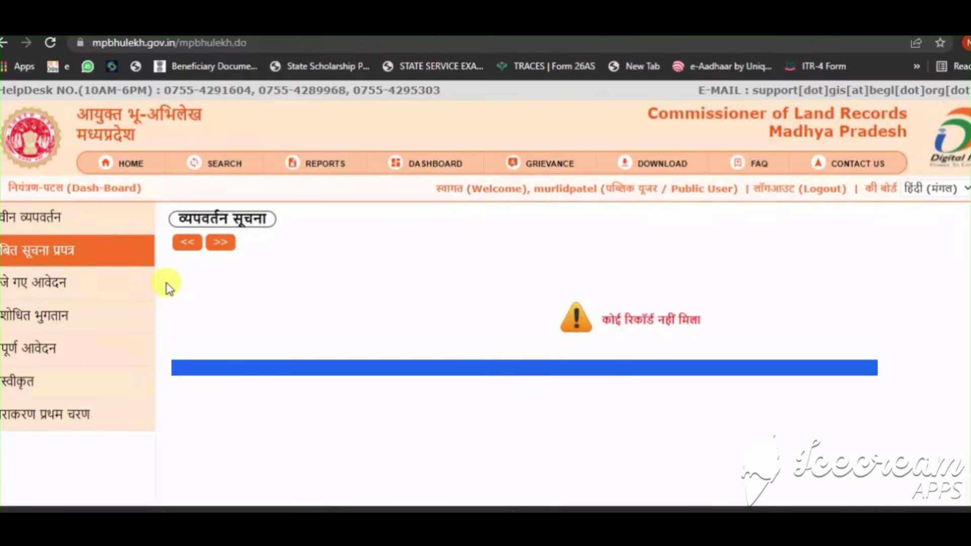
{"action": "left_click", "coordinate": [28, 356]}
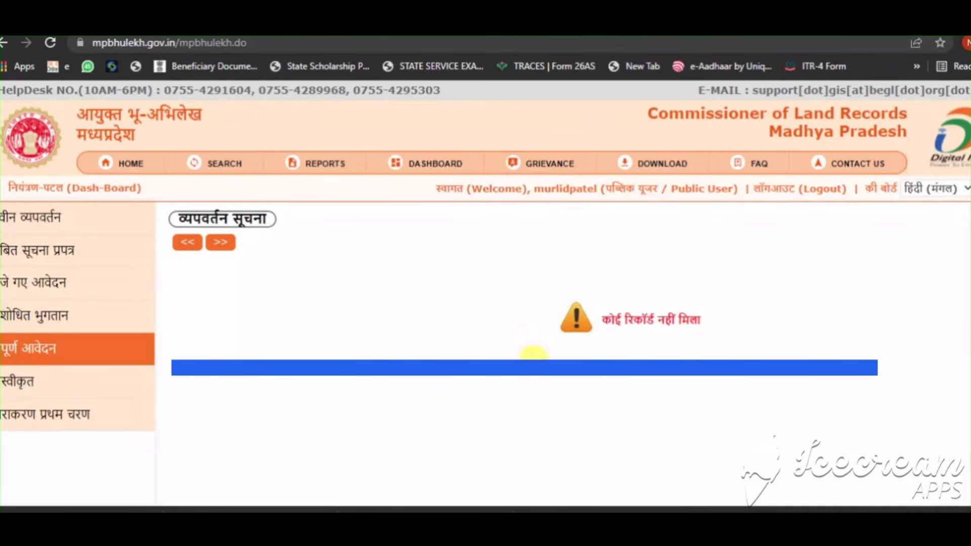
{"action": "left_click", "coordinate": [31, 284]}
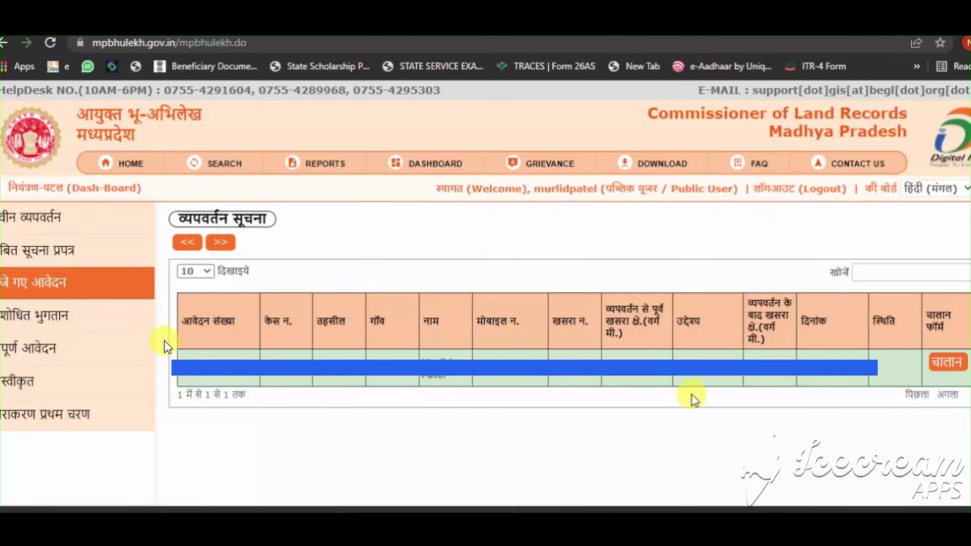
{"action": "mouse_move", "coordinate": [164, 340]}
{"action": "left_mouse_down"}
{"action": "mouse_move", "coordinate": [228, 404]}
{"action": "mouse_move", "coordinate": [289, 398]}
{"action": "left_mouse_up"}
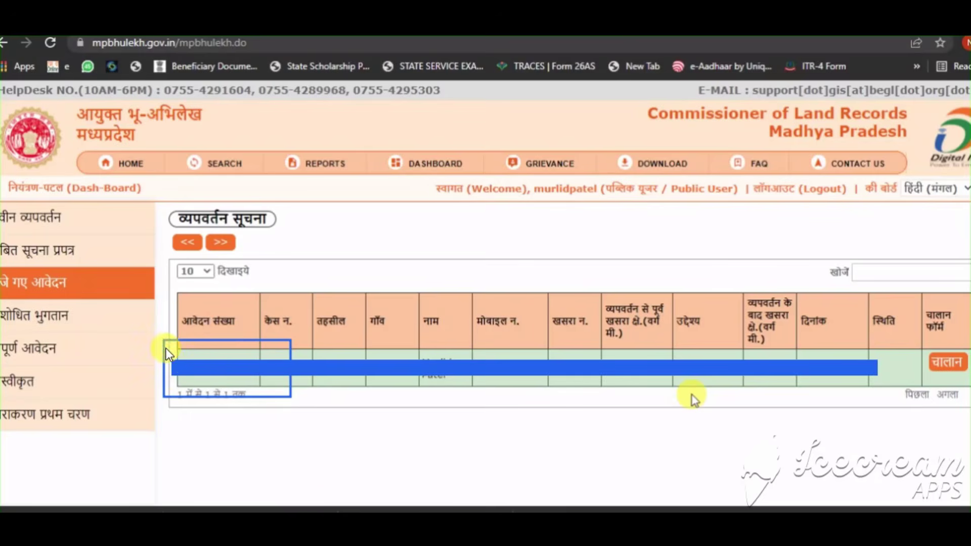
{"action": "mouse_move", "coordinate": [165, 347]}
{"action": "left_mouse_down"}
{"action": "mouse_move", "coordinate": [258, 395]}
{"action": "mouse_move", "coordinate": [282, 392]}
{"action": "left_mouse_up"}
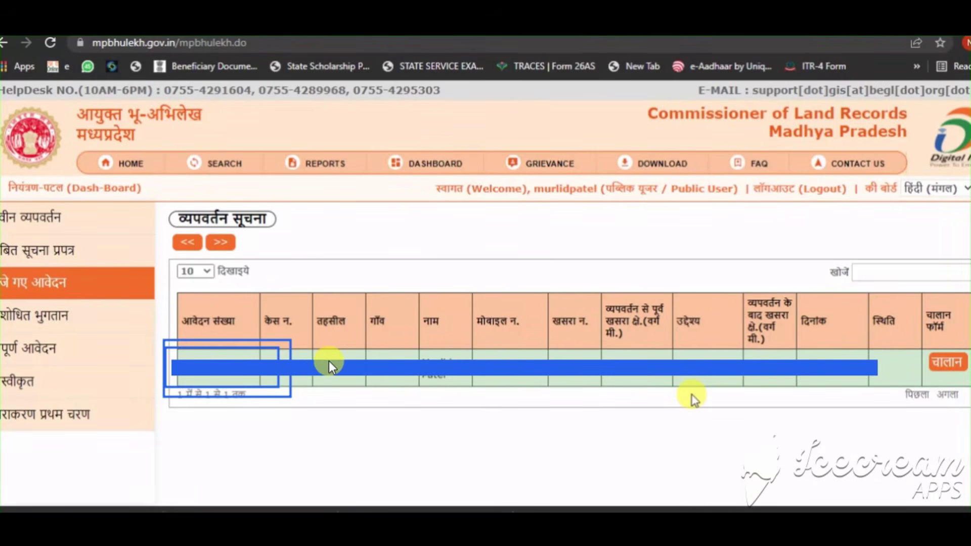
{"action": "mouse_move", "coordinate": [328, 355]}
{"action": "left_mouse_down"}
{"action": "mouse_move", "coordinate": [397, 390]}
{"action": "mouse_move", "coordinate": [496, 390]}
{"action": "mouse_move", "coordinate": [517, 381]}
{"action": "left_mouse_up"}
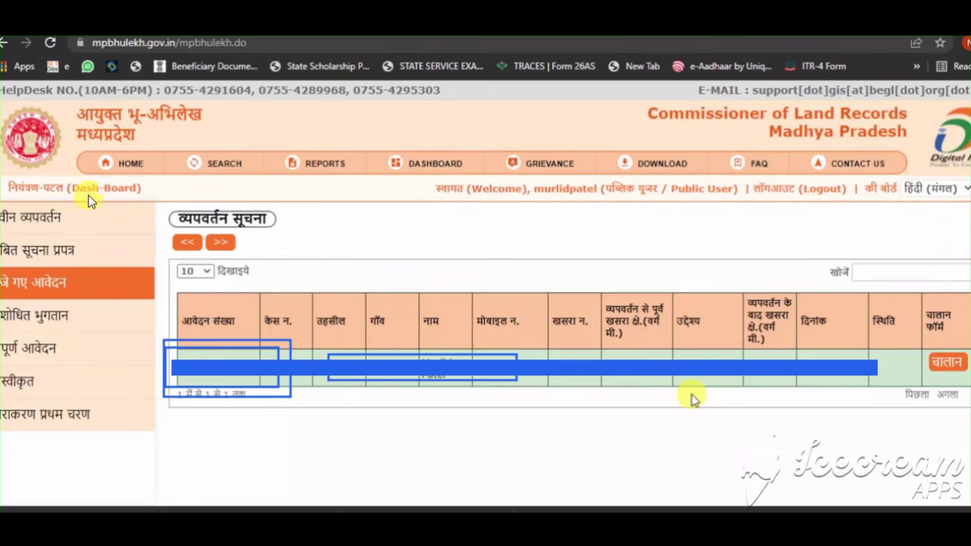
{"action": "mouse_move", "coordinate": [90, 162]}
{"action": "left_mouse_down"}
{"action": "mouse_move", "coordinate": [128, 176]}
{"action": "mouse_move", "coordinate": [708, 254]}
{"action": "mouse_move", "coordinate": [912, 250]}
{"action": "mouse_move", "coordinate": [935, 237]}
{"action": "left_mouse_up"}
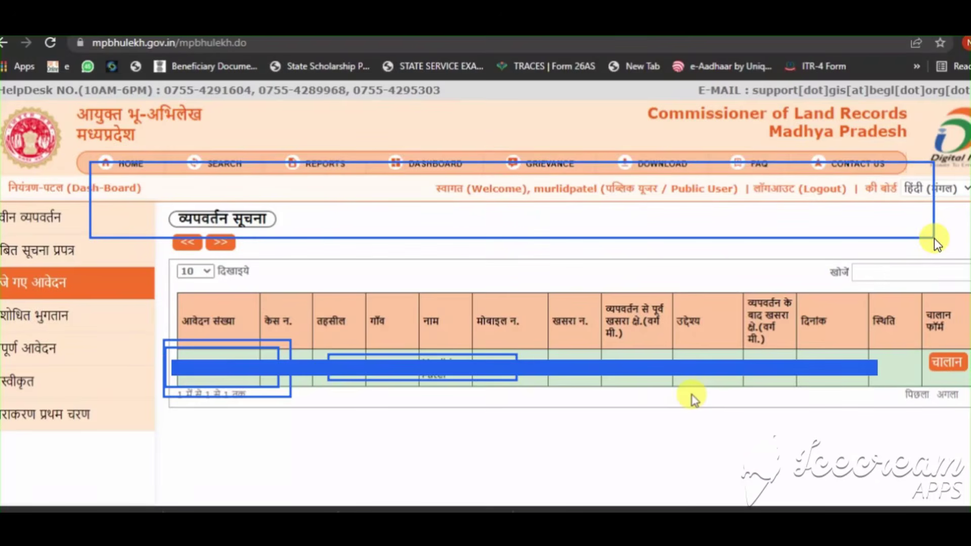